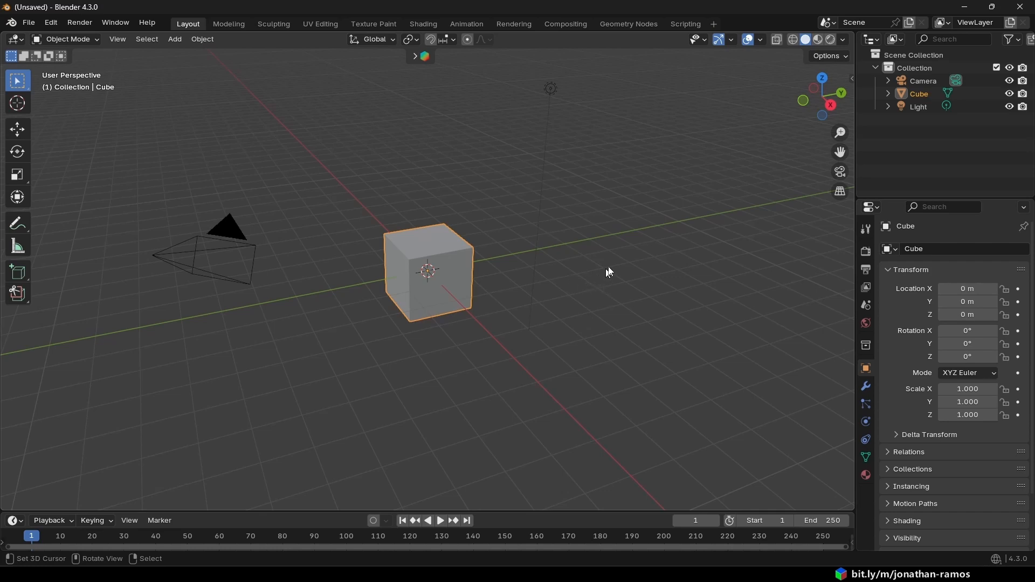
# - Add a new workspace based on the General Layout template
pyautogui.click(714, 25)
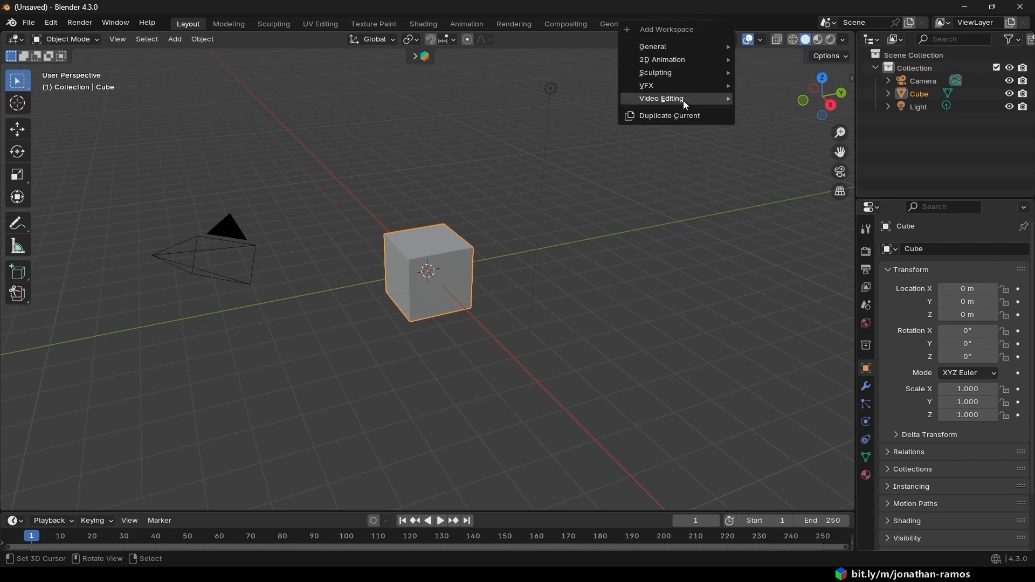
pyautogui.moveTo(692, 48)
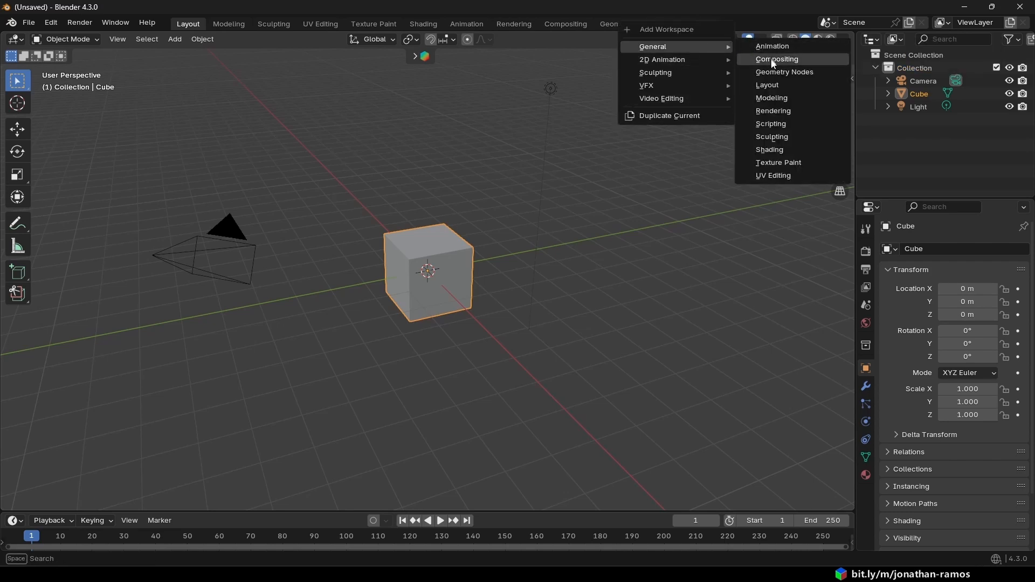
pyautogui.click(790, 87)
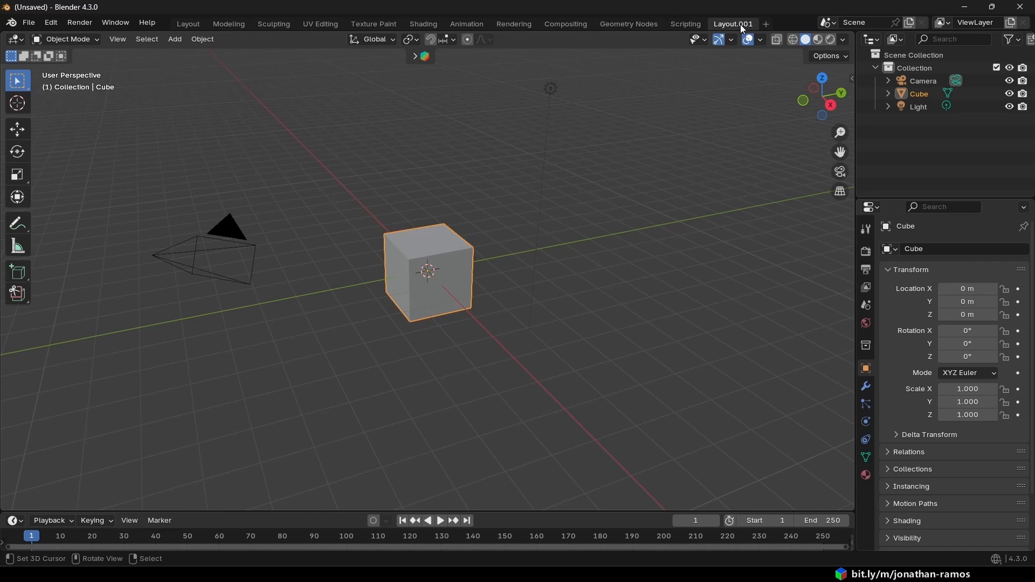
# - Compare the new workspace with the original Layout, and rename the new one as Notes
pyautogui.click(190, 21)
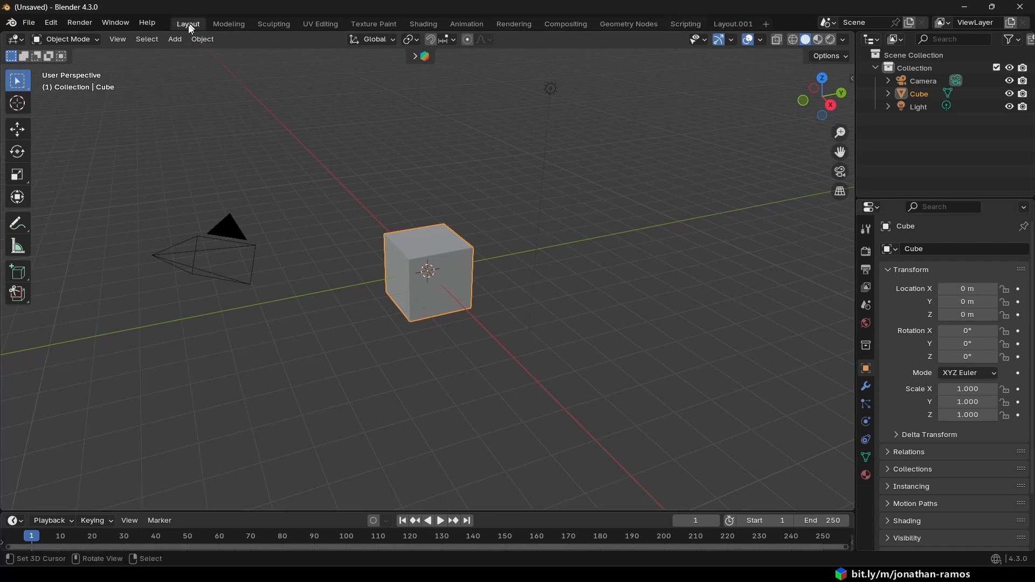
pyautogui.click(739, 20)
pyautogui.doubleClick(735, 23)
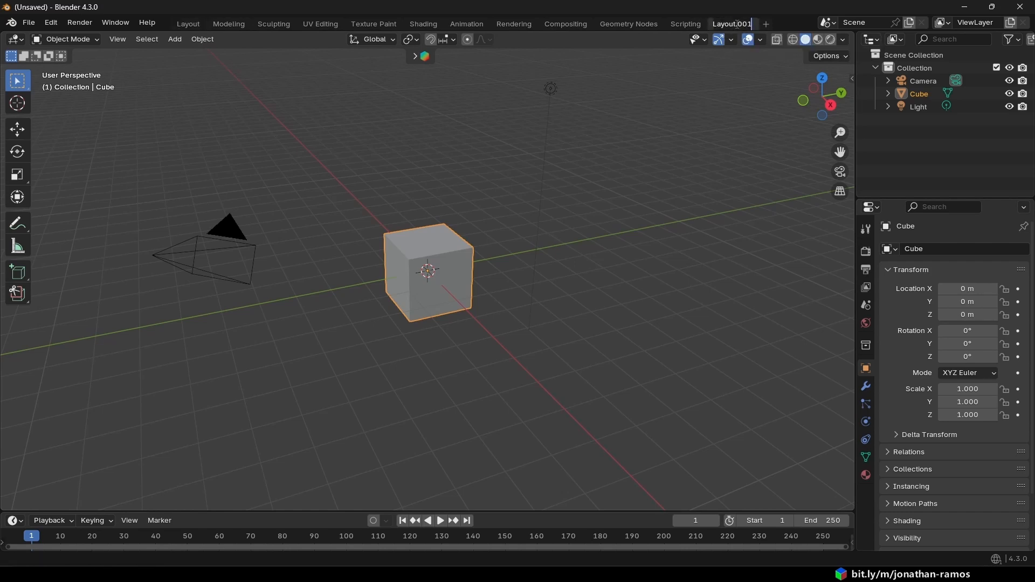
pyautogui.hotkey('ctrl', 'a')
pyautogui.press('BackSpace')
pyautogui.write('Notes')
pyautogui.press('Return')
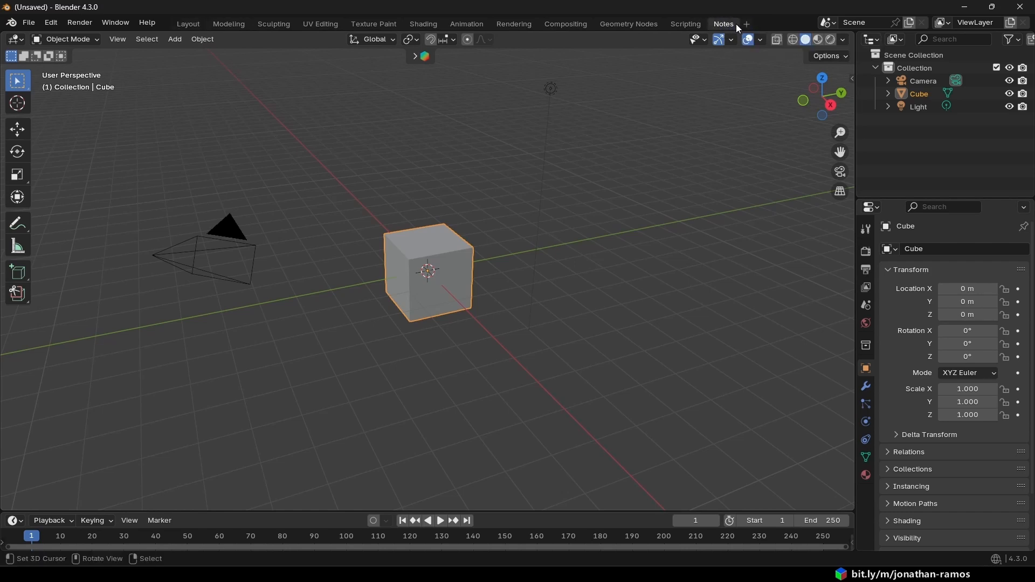
# - Turn the Notes workspace's 3D viewport area into a Text Editor and create a new text block
pyautogui.click(16, 39)
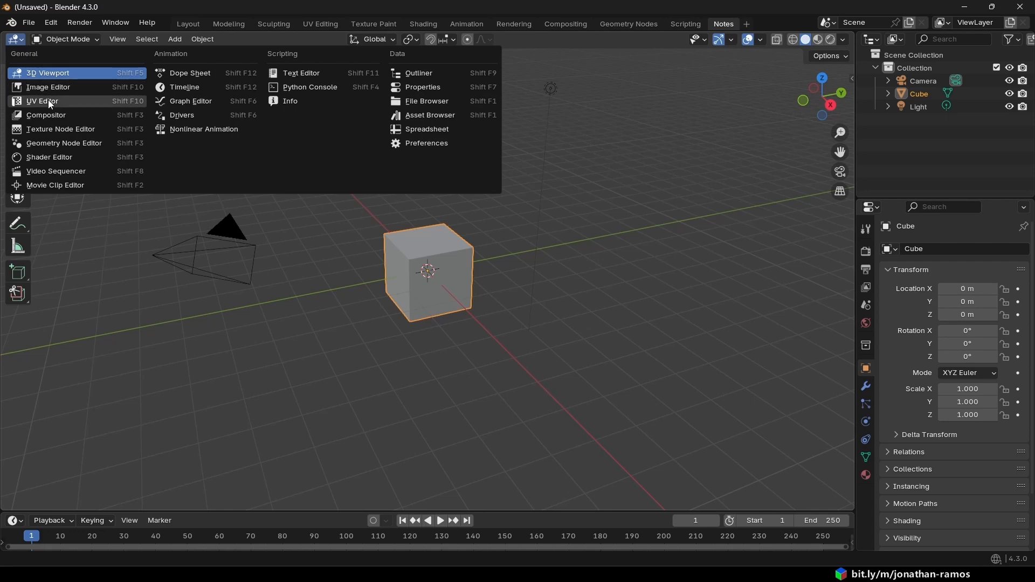
pyautogui.click(321, 71)
pyautogui.hotkey('alt', 'n')
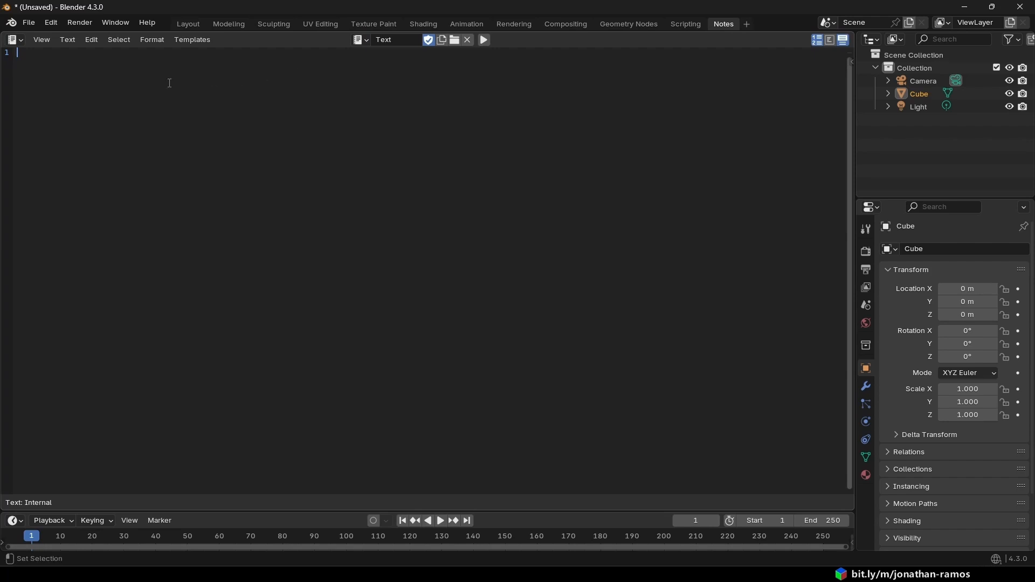
pyautogui.write('dmskadksla')
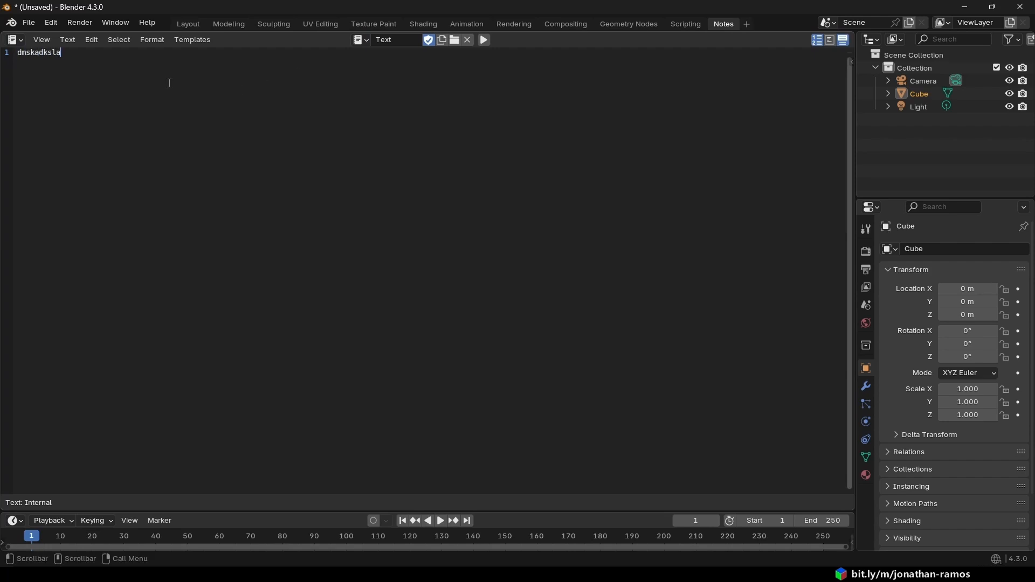
pyautogui.hotkey('ctrl', 'a')
pyautogui.press('BackSpace')
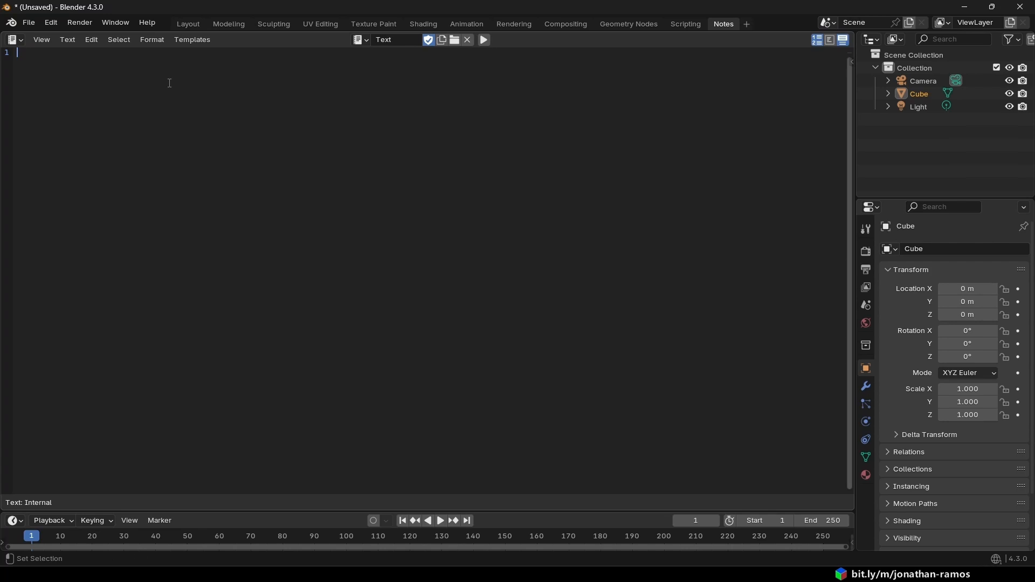
# - Write the note lines "S -> Scale" and "R -> Rotate" in the text block
pyautogui.write('S -> Scale')
pyautogui.press('Return')
pyautogui.write('R ')
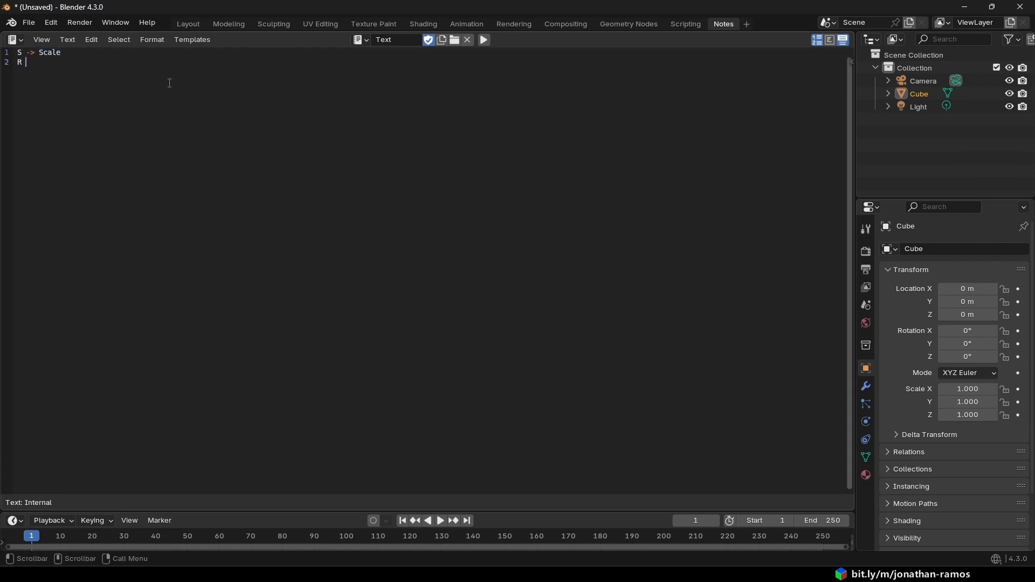
pyautogui.write('-> Rotate')
pyautogui.press('Return')
# - Add the third note line "E -> Extrude" below the Rotate line
pyautogui.write('E ->')
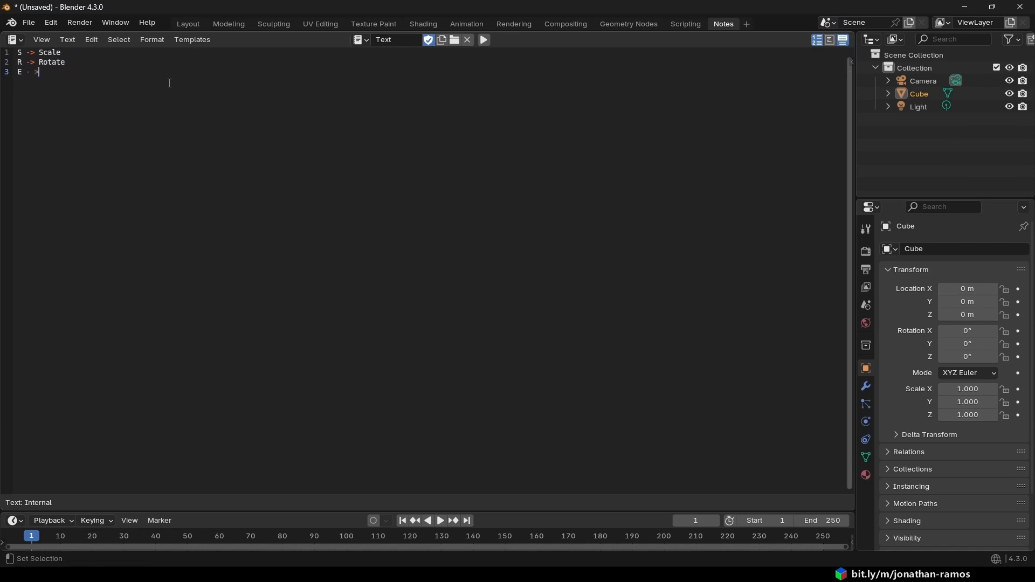
pyautogui.press('BackSpace')
pyautogui.press('BackSpace')
pyautogui.write('> Extr')
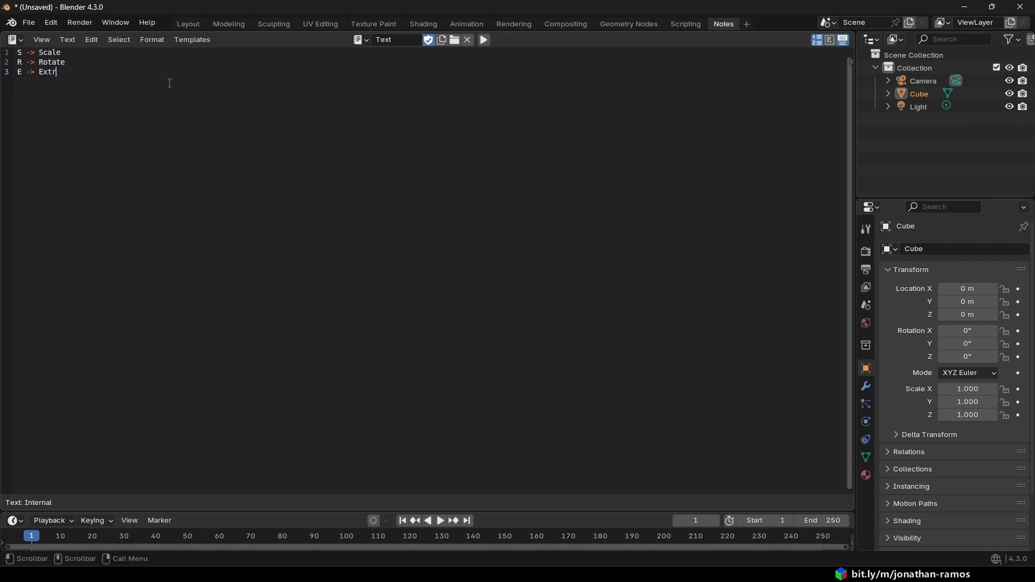
pyautogui.write('ude')
# - Switch between the Layout and Notes workspaces and review all the written shortcut notes
pyautogui.click(183, 24)
pyautogui.click(725, 24)
pyautogui.click(182, 24)
pyautogui.click(724, 24)
pyautogui.hotkey('ctrl', 'a')
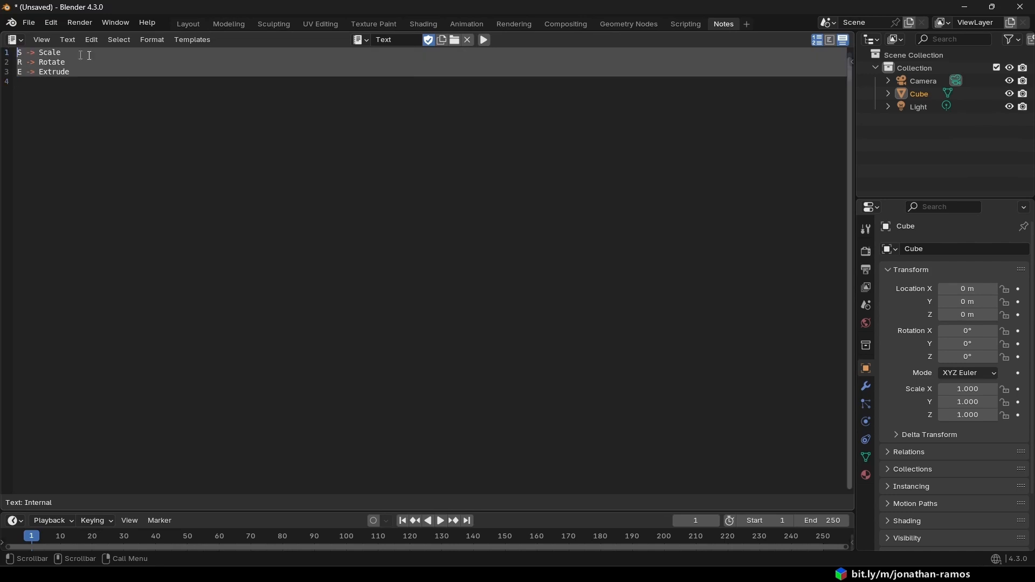
pyautogui.click(524, 105)
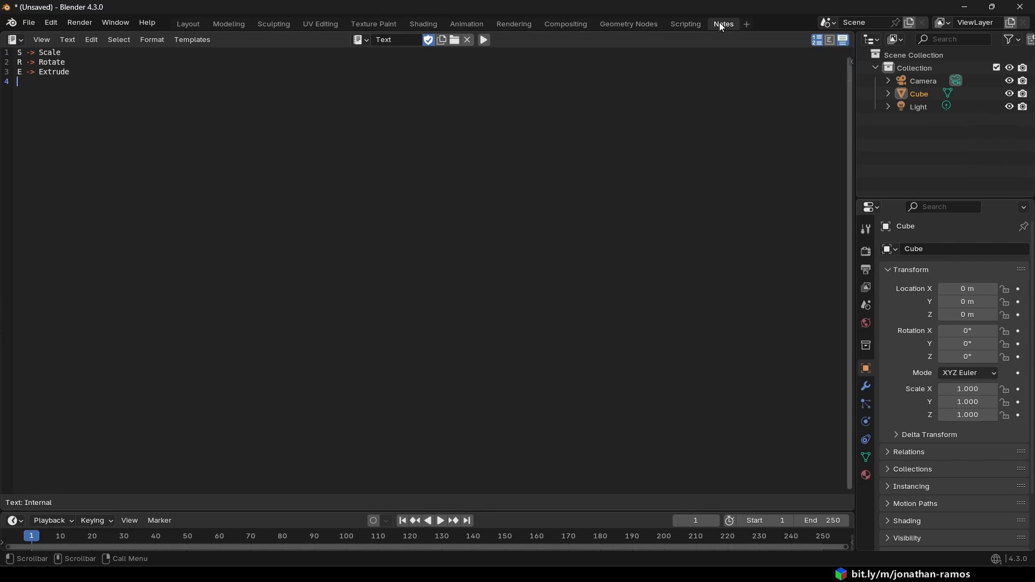
pyautogui.click(43, 40)
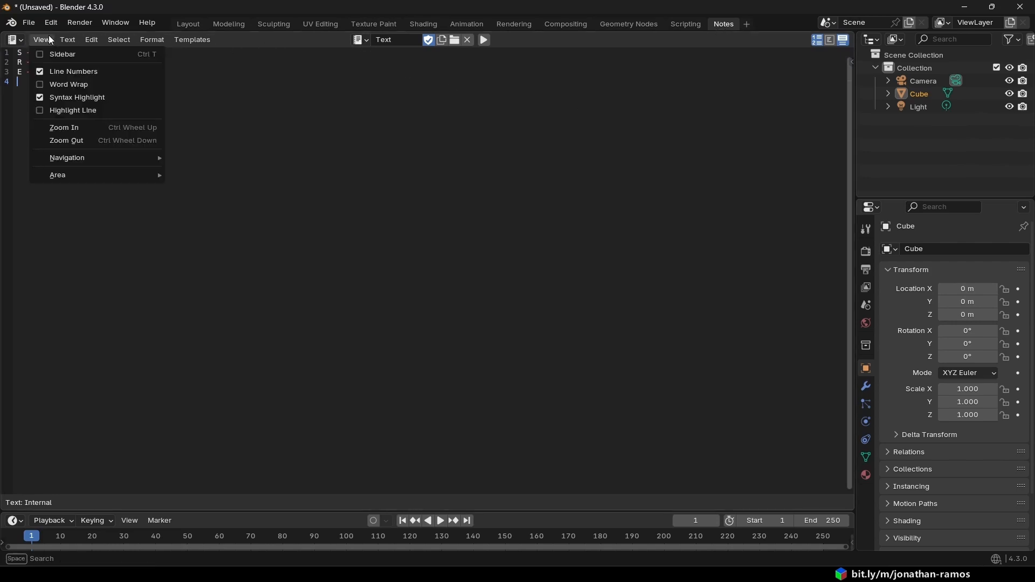
pyautogui.moveTo(68, 39)
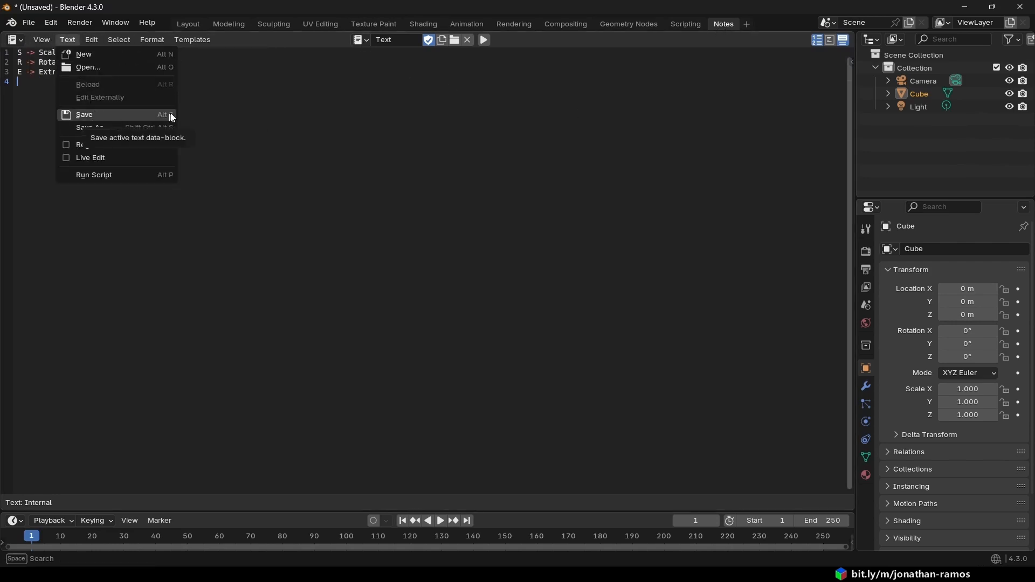
pyautogui.click(455, 41)
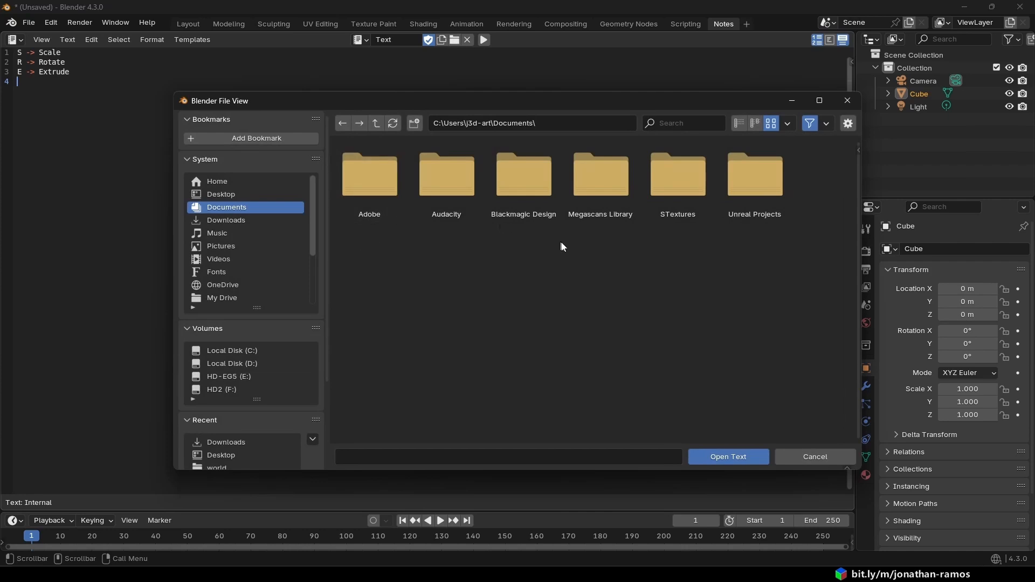
pyautogui.press('Escape')
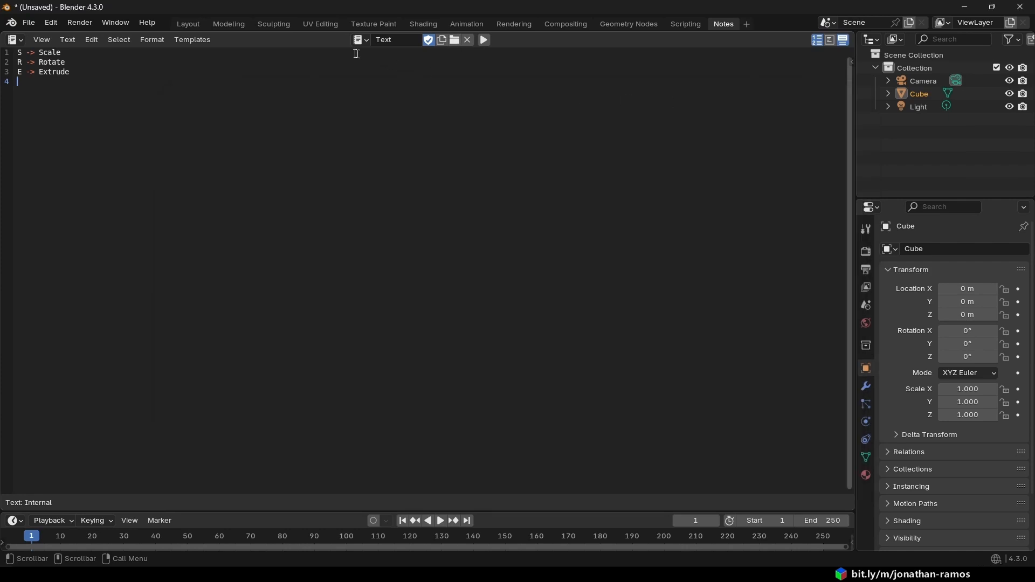
# - Move between the 3D scene in Layout and the Notes text, and reread the Scale, Rotate and Extrude lines
pyautogui.click(188, 23)
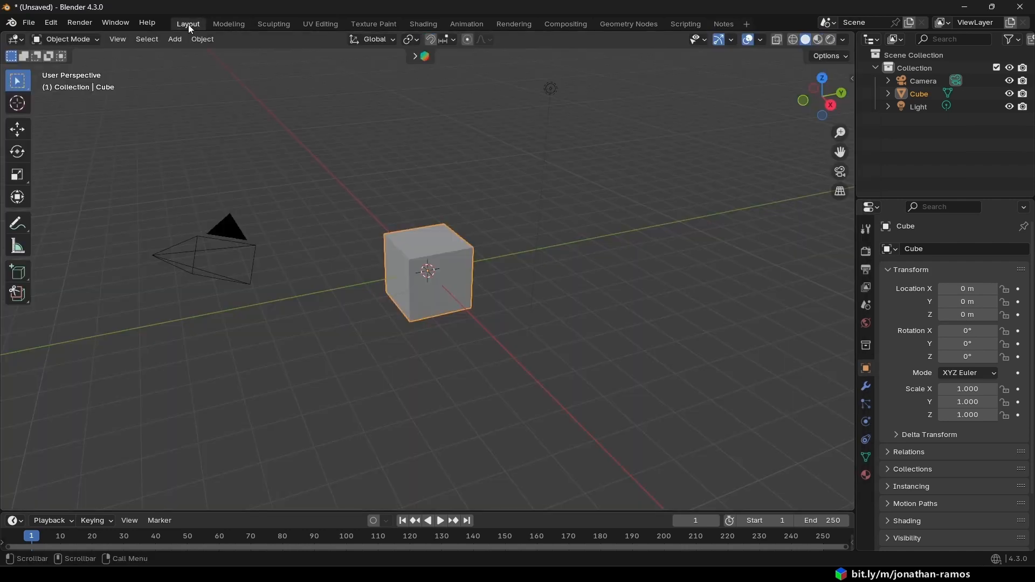
pyautogui.click(722, 24)
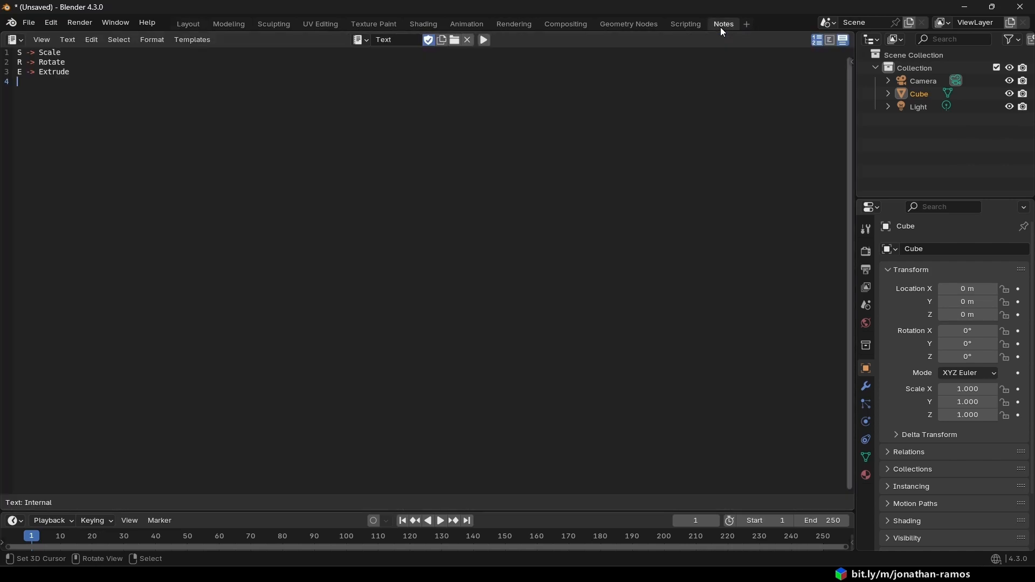
pyautogui.hotkey('ctrl', 'a')
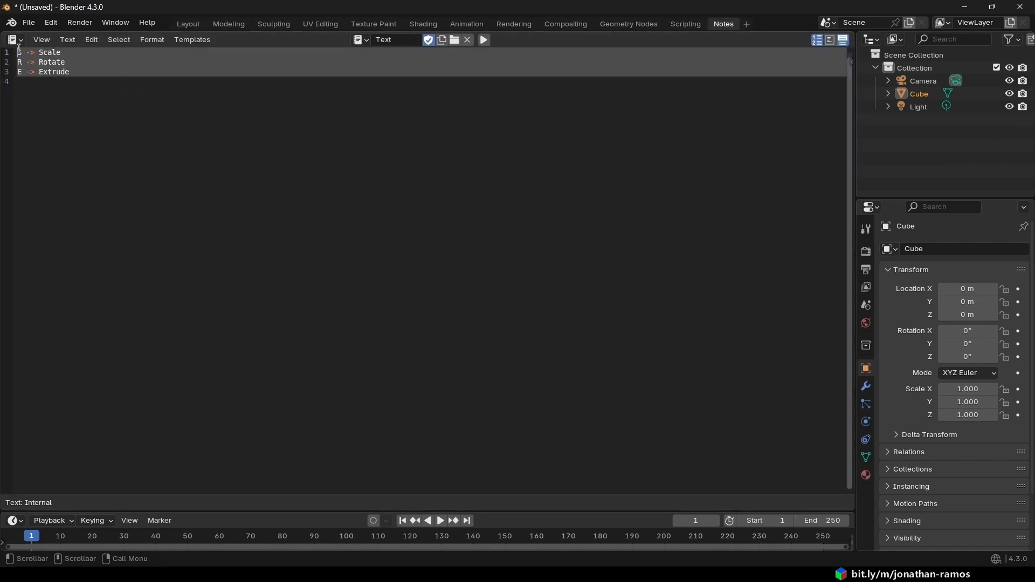
pyautogui.click(138, 105)
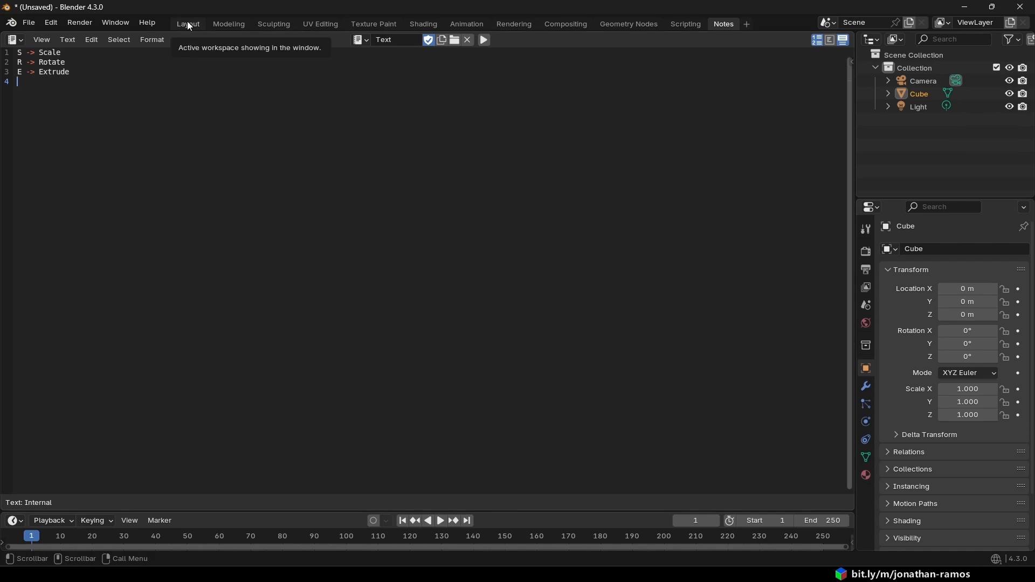
pyautogui.click(200, 25)
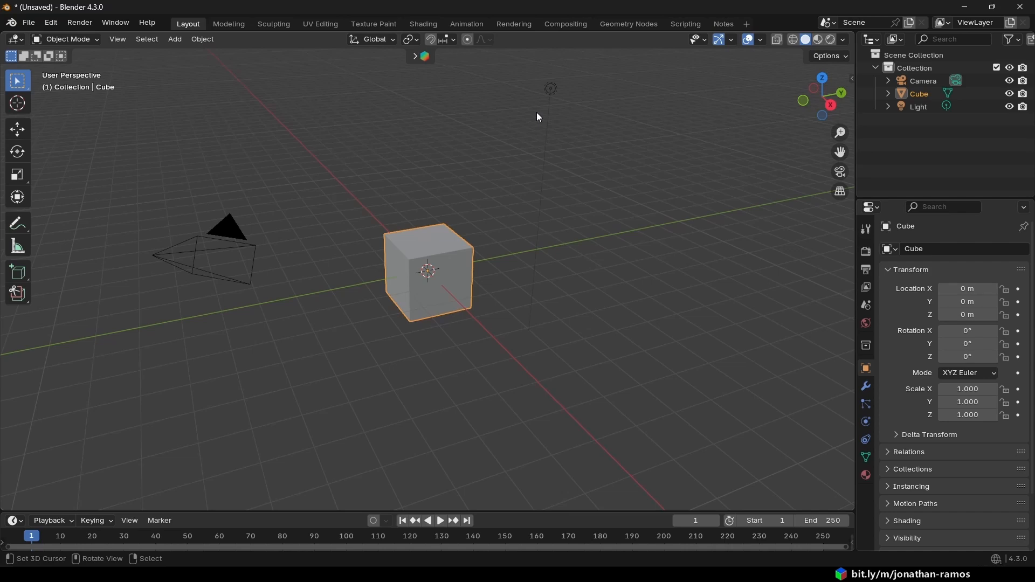
pyautogui.click(729, 23)
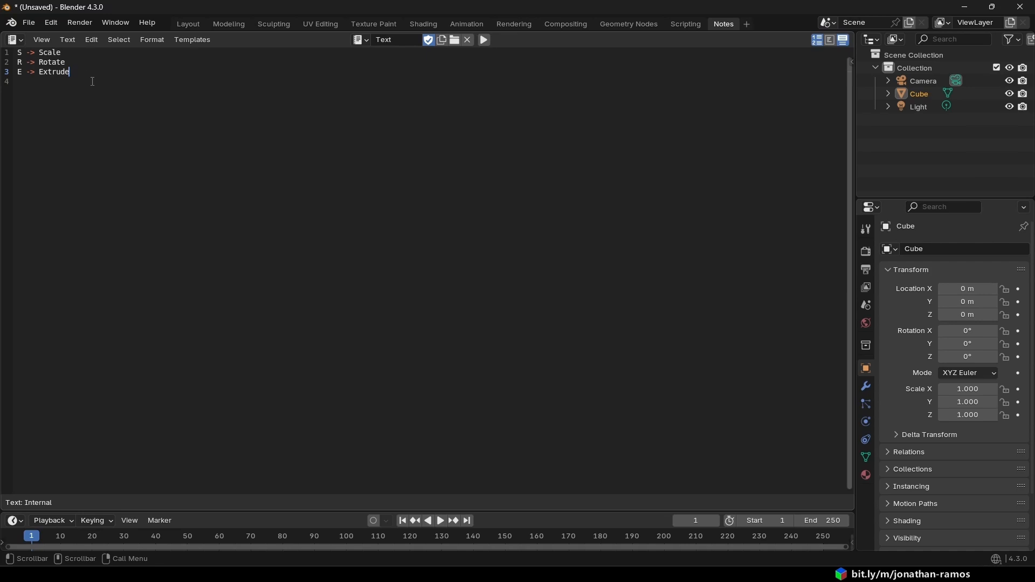
pyautogui.moveTo(17, 52); pyautogui.dragTo(18, 62)
pyautogui.moveTo(81, 78); pyautogui.dragTo(3, 76)
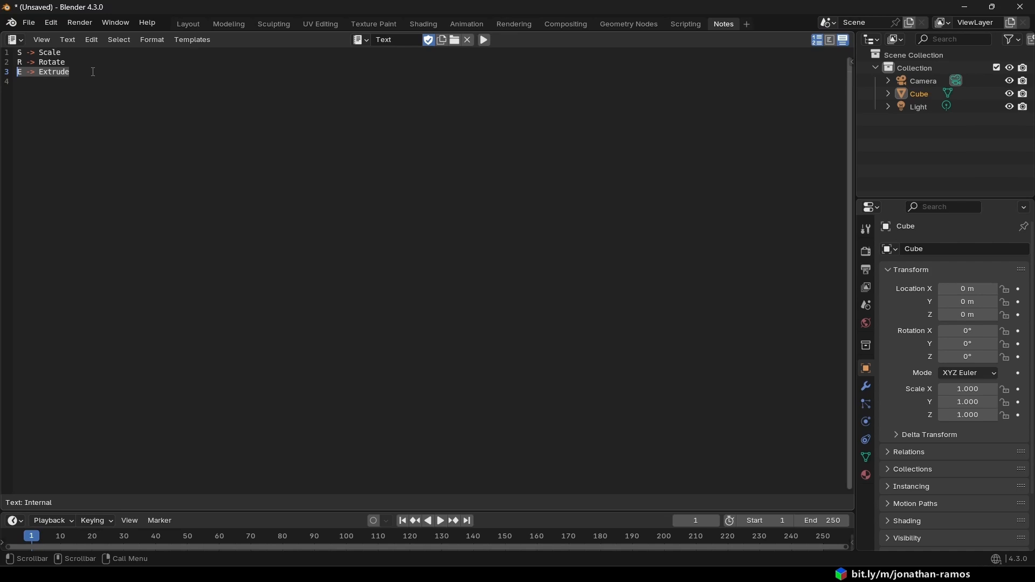
# - Append the explanation "(Crie vértices novos)" to the end of the Extrude line
pyautogui.click(93, 71)
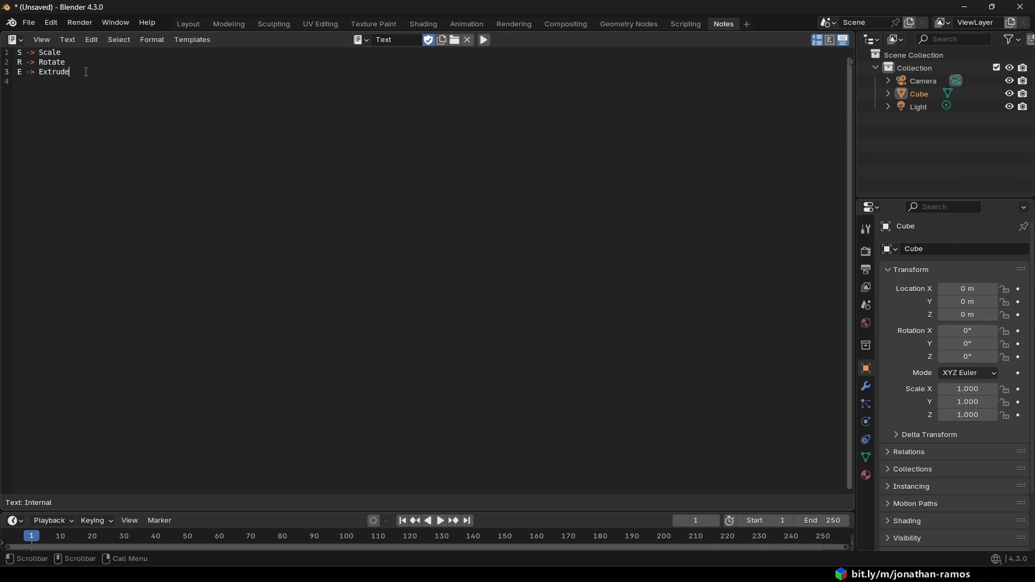
pyautogui.write('()')
pyautogui.hotkey('ctrl', 'Left')
pyautogui.hotkey('ctrl', 'Left')
pyautogui.hotkey('ctrl', 'shift', 'Right')
pyautogui.press('Right')
pyautogui.press('Right')
pyautogui.write('Crie')
pyautogui.write('vértice')
pyautogui.press('BackSpace')
pyautogui.write('s novos')
# - Review the Extrude line's explanation and the complete list of three notes
pyautogui.moveTo(164, 72); pyautogui.dragTo(76, 74)
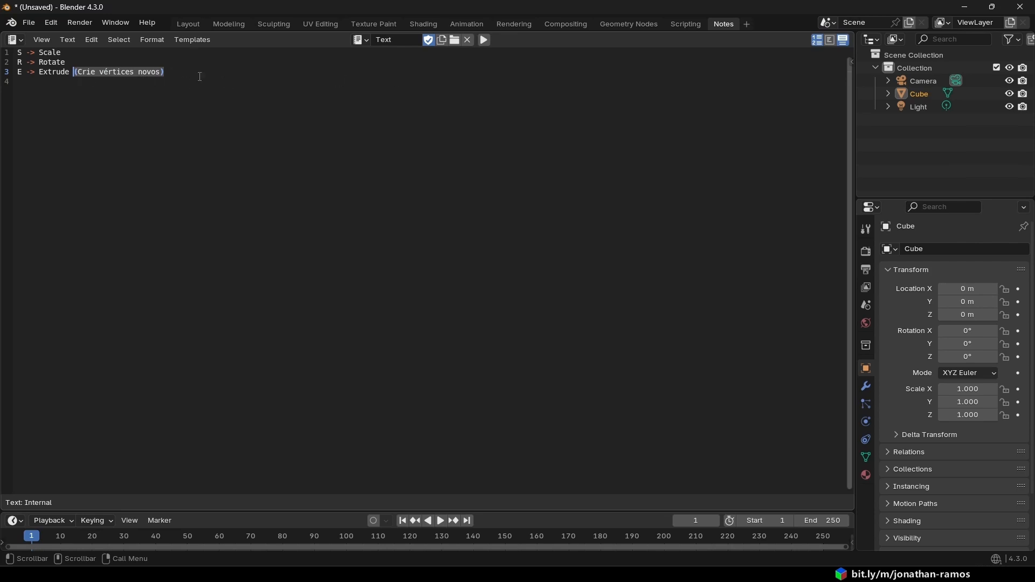
pyautogui.click(199, 77)
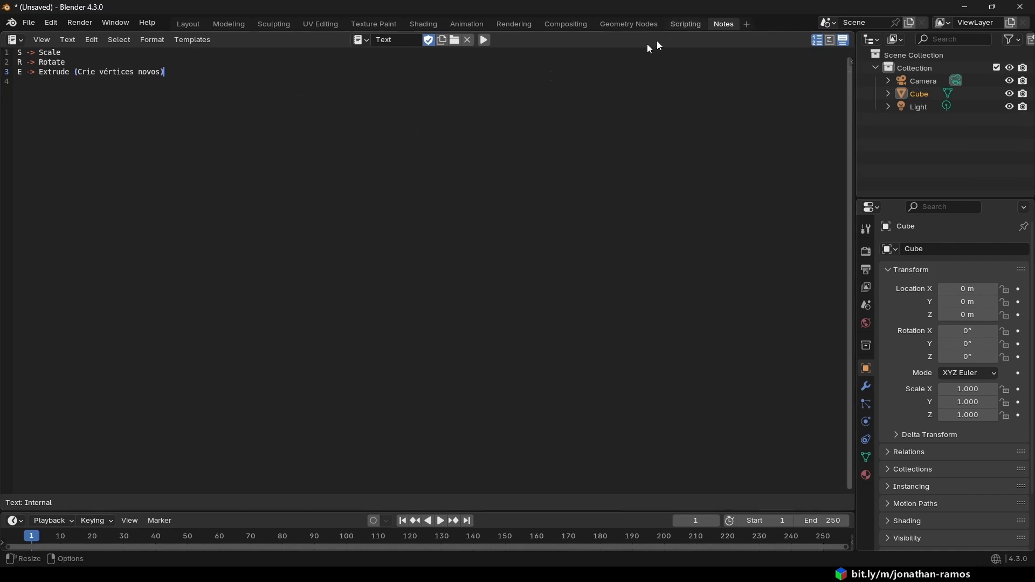
pyautogui.moveTo(230, 79); pyautogui.dragTo(17, 52)
pyautogui.hotkey('ctrl', 'c')
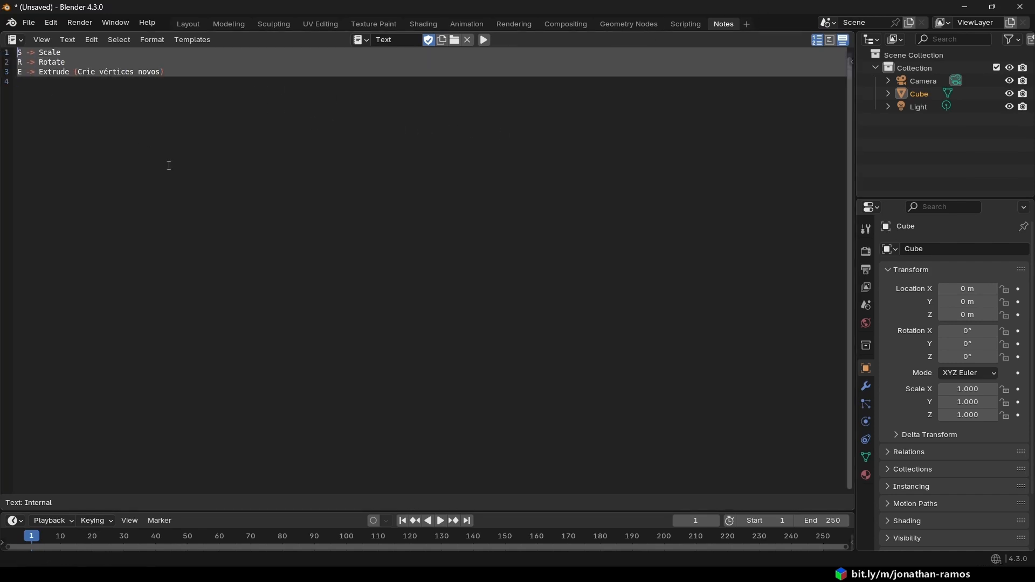
# - Switch to Krita and create a new 1920 × 1080 px RGB/Alpha document
pyautogui.click(964, 7)
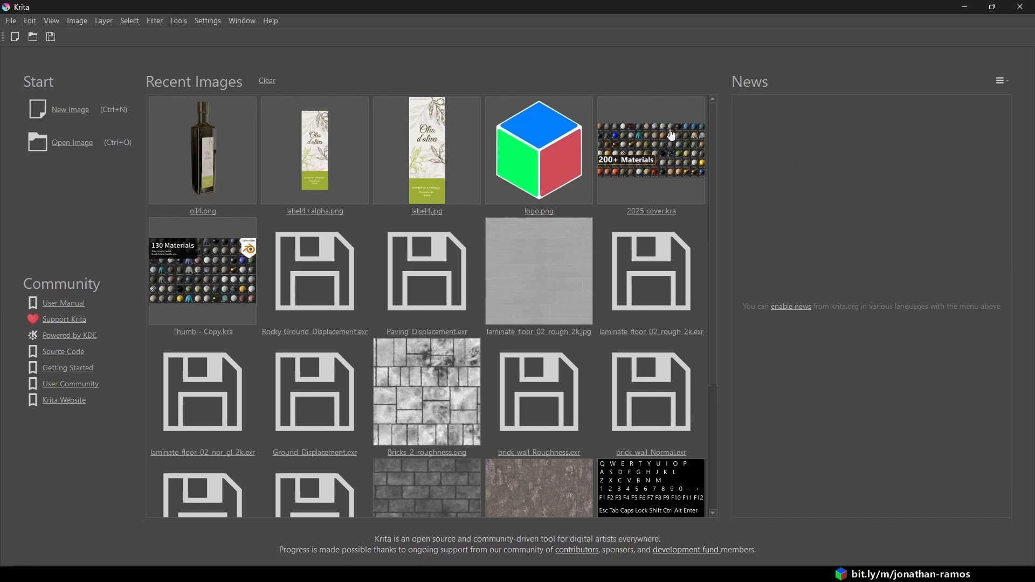
pyautogui.click(69, 110)
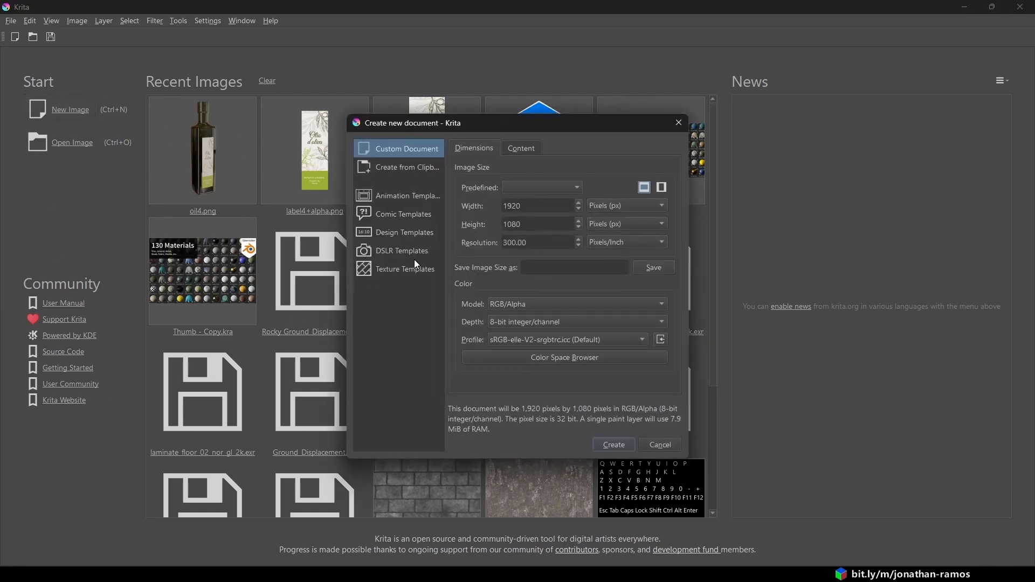
pyautogui.doubleClick(529, 206)
pyautogui.press('Tab')
pyautogui.click(618, 445)
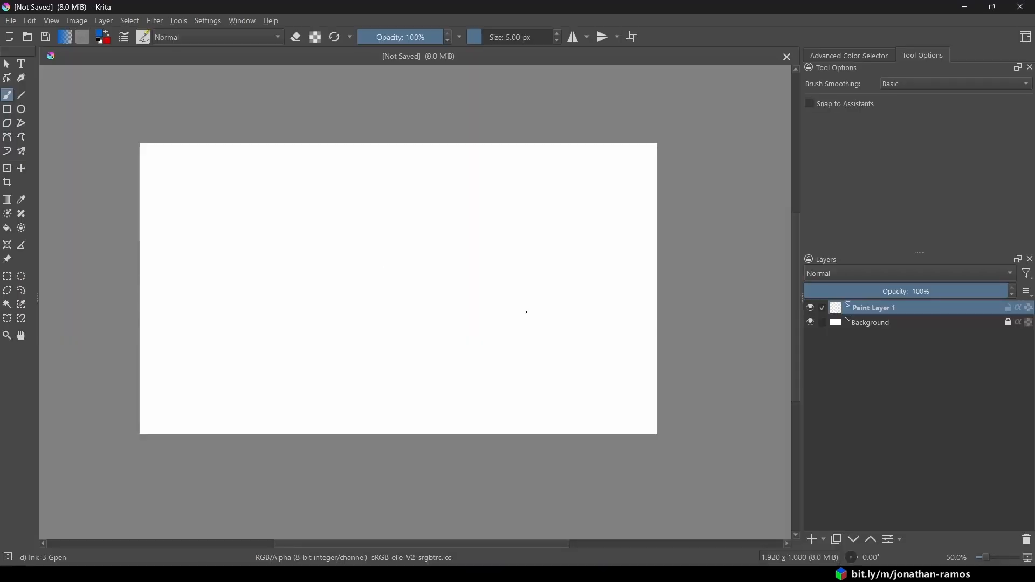
# - Fill Paint Layer 1 with a linear blue gradient fading horizontally from the canvas's left edge to near its right edge
pyautogui.click(870, 322)
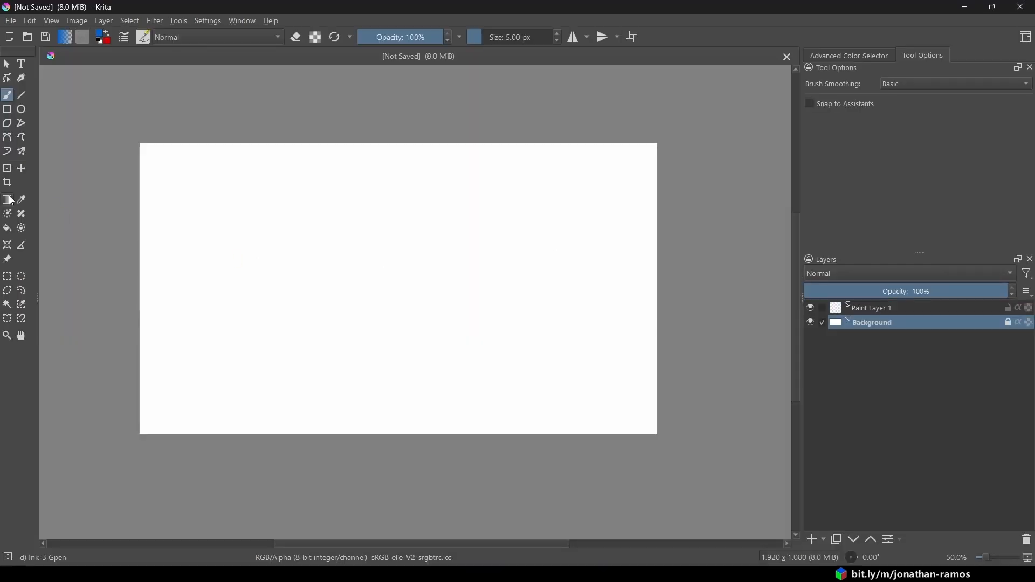
pyautogui.click(873, 309)
pyautogui.click(7, 200)
pyautogui.moveTo(140, 281); pyautogui.dragTo(595, 285)
# - Pick a near-black blue and overlay several dark linear gradients from the right, upper-right and left sides of Paint Layer 1
pyautogui.rightClick(558, 283)
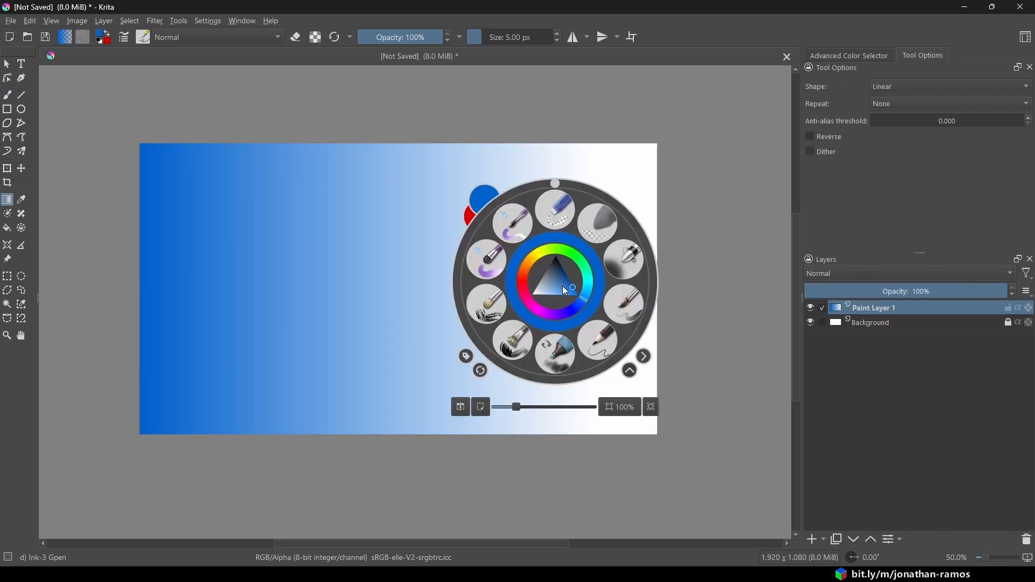
pyautogui.click(559, 263)
pyautogui.click(700, 262)
pyautogui.moveTo(700, 262); pyautogui.dragTo(417, 240)
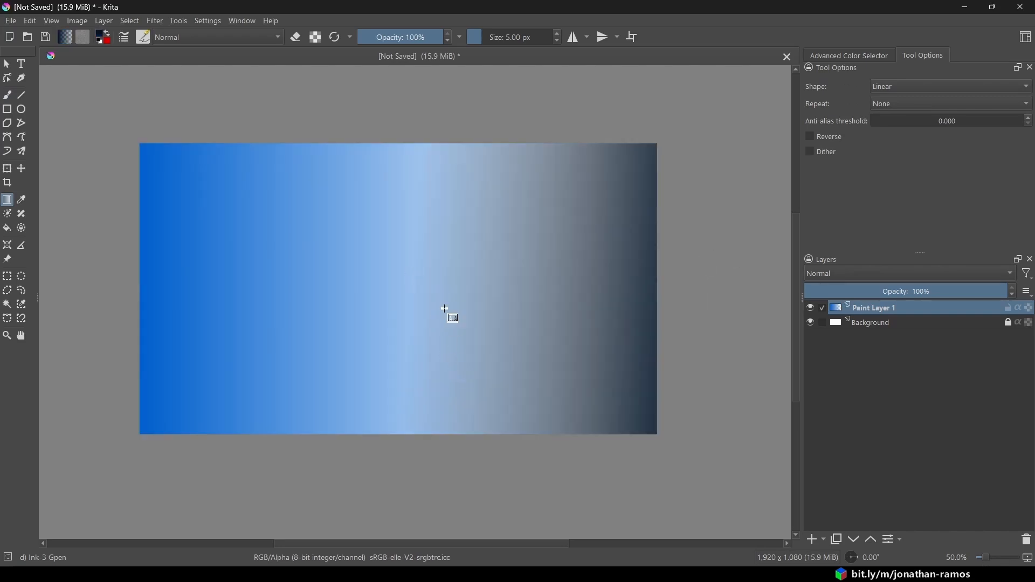
pyautogui.moveTo(622, 168); pyautogui.dragTo(464, 247)
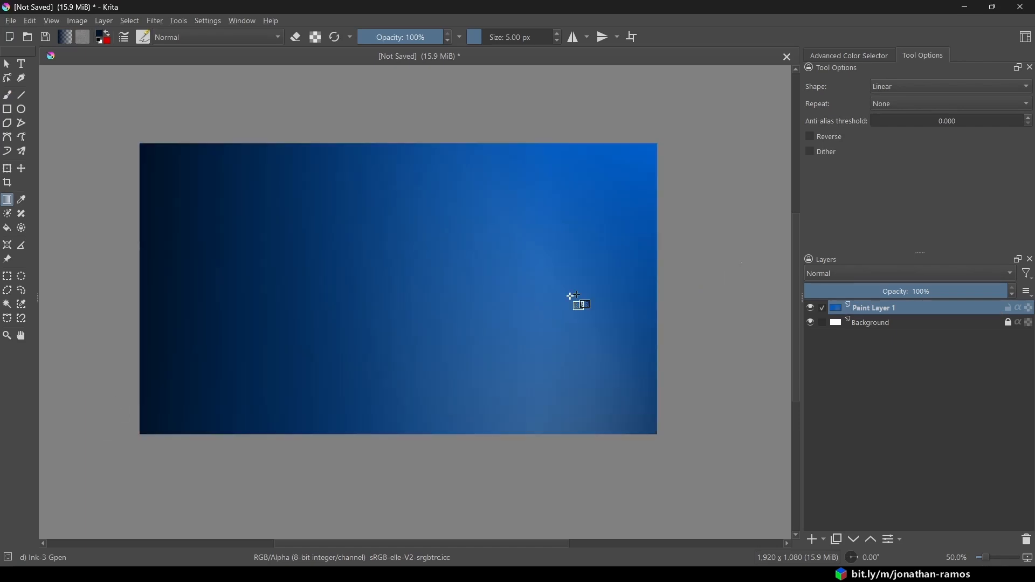
pyautogui.moveTo(572, 296); pyautogui.dragTo(151, 232)
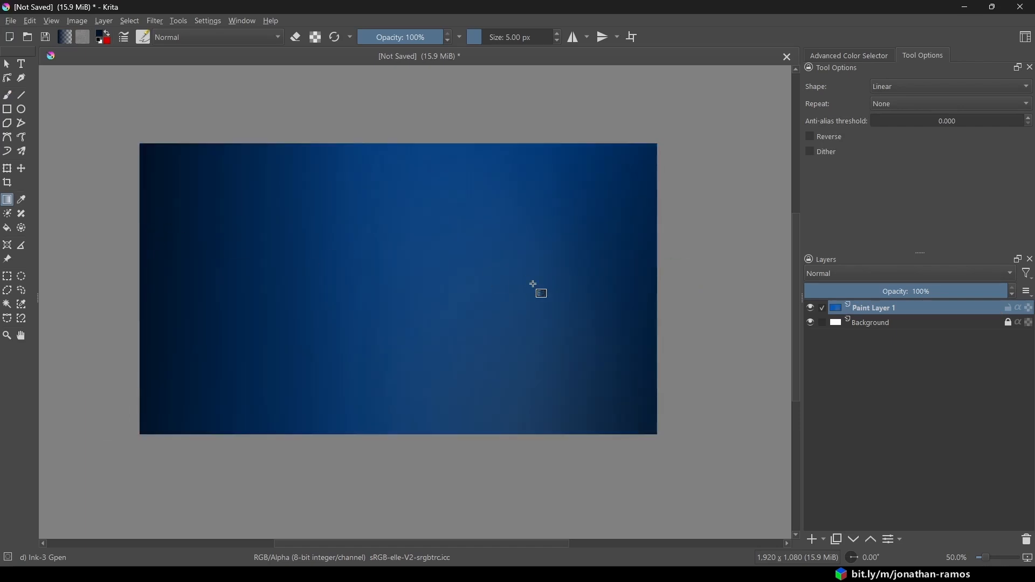
# - Add a text object in the canvas's upper-right area containing the pasted shortcut notes, without the "(Crie vértices novos)" explanation
pyautogui.click(22, 65)
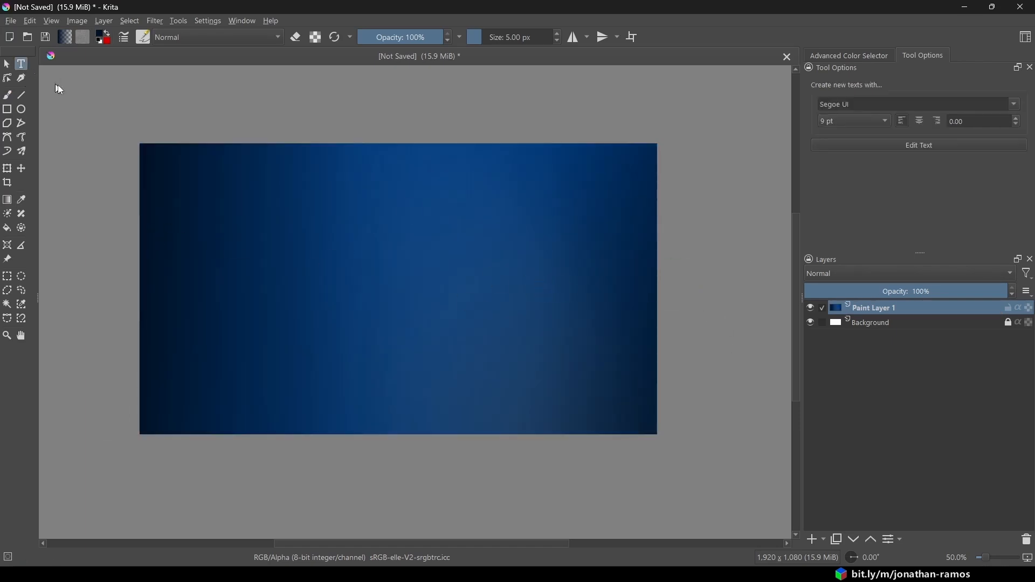
pyautogui.moveTo(418, 189); pyautogui.dragTo(629, 356)
pyautogui.hotkey('ctrl', 'a')
pyautogui.hotkey('ctrl', 'v')
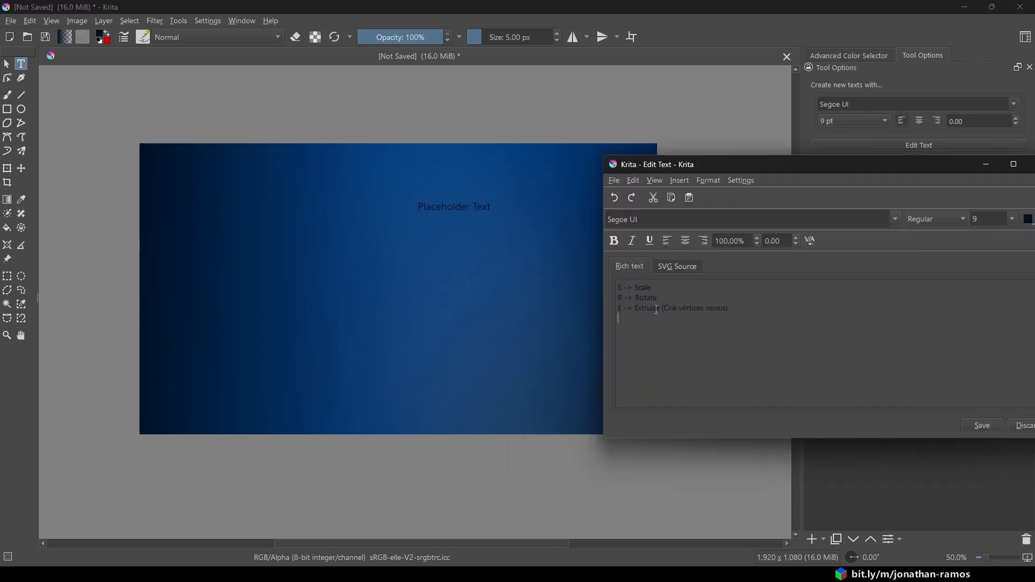
pyautogui.moveTo(662, 308); pyautogui.dragTo(758, 312)
pyautogui.press('BackSpace')
# - Format all three shortcut lines as size 14 bold and save the text
pyautogui.hotkey('ctrl', 'a')
pyautogui.click(1012, 219)
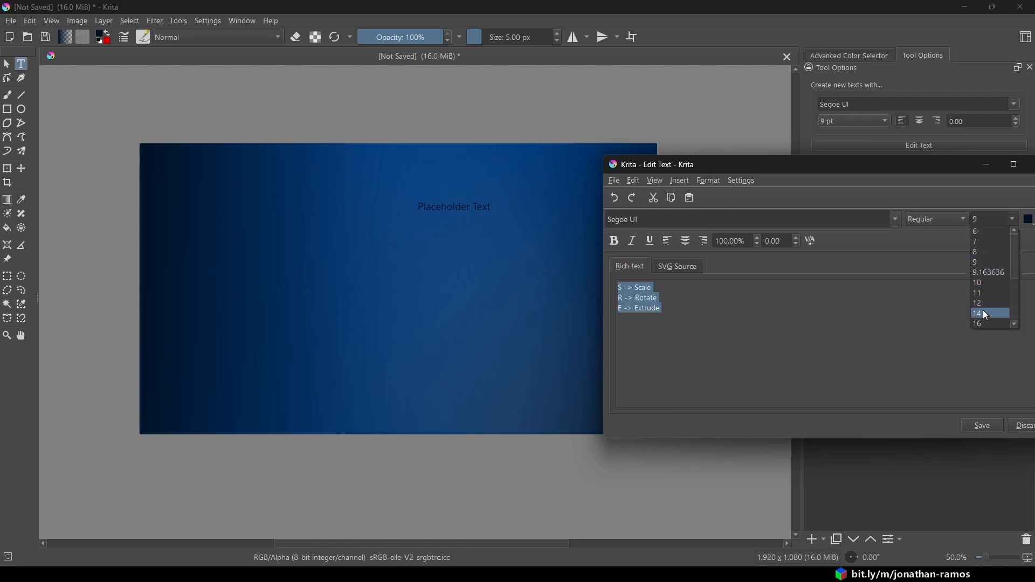
pyautogui.click(984, 312)
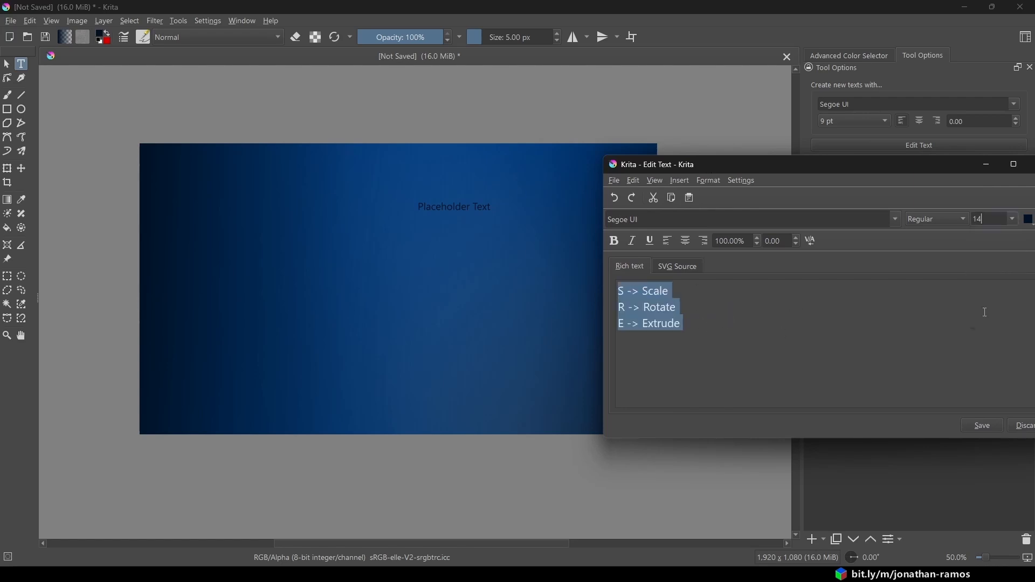
pyautogui.click(613, 240)
pyautogui.click(990, 428)
# - Color the shortcut text white and move its layer to the canvas's upper-right corner
pyautogui.moveTo(865, 165); pyautogui.dragTo(738, 156)
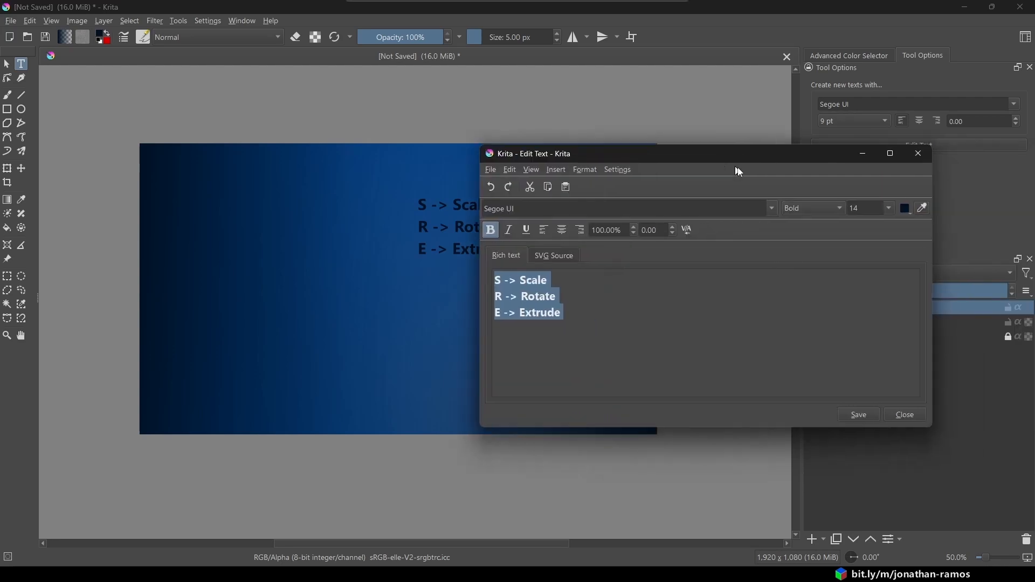
pyautogui.click(906, 209)
pyautogui.click(904, 235)
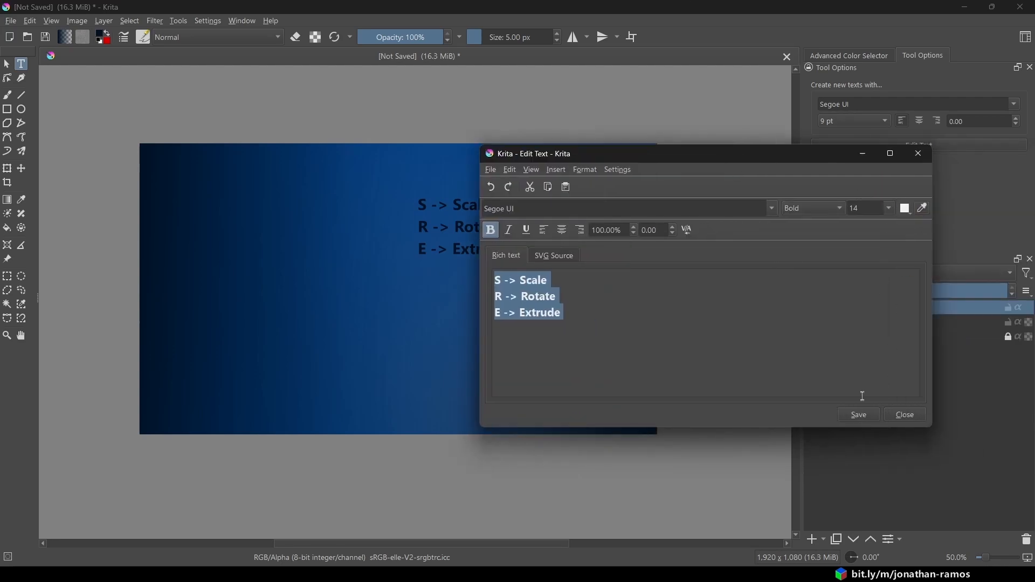
pyautogui.click(920, 159)
pyautogui.click(22, 169)
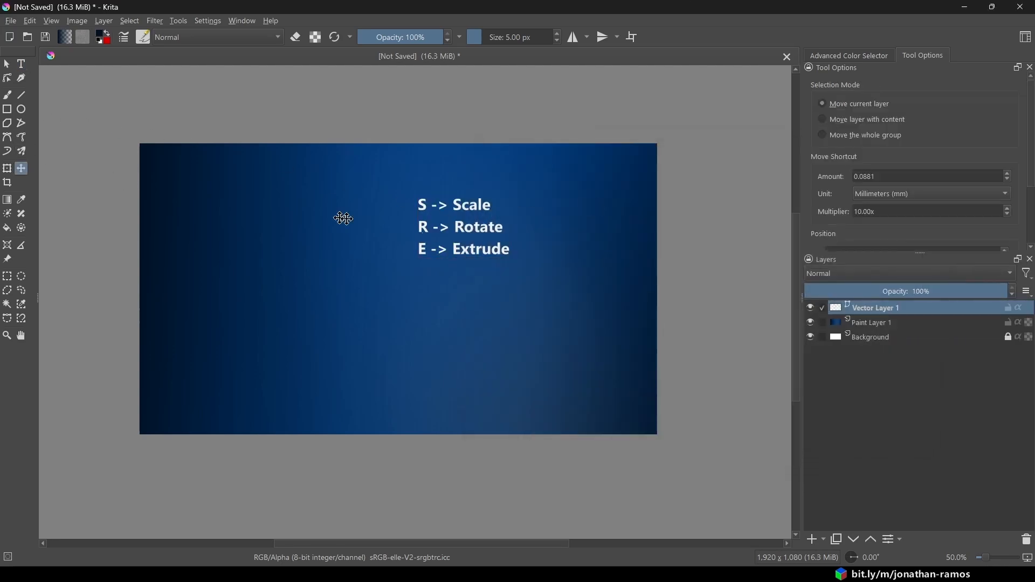
pyautogui.moveTo(452, 220); pyautogui.dragTo(574, 194)
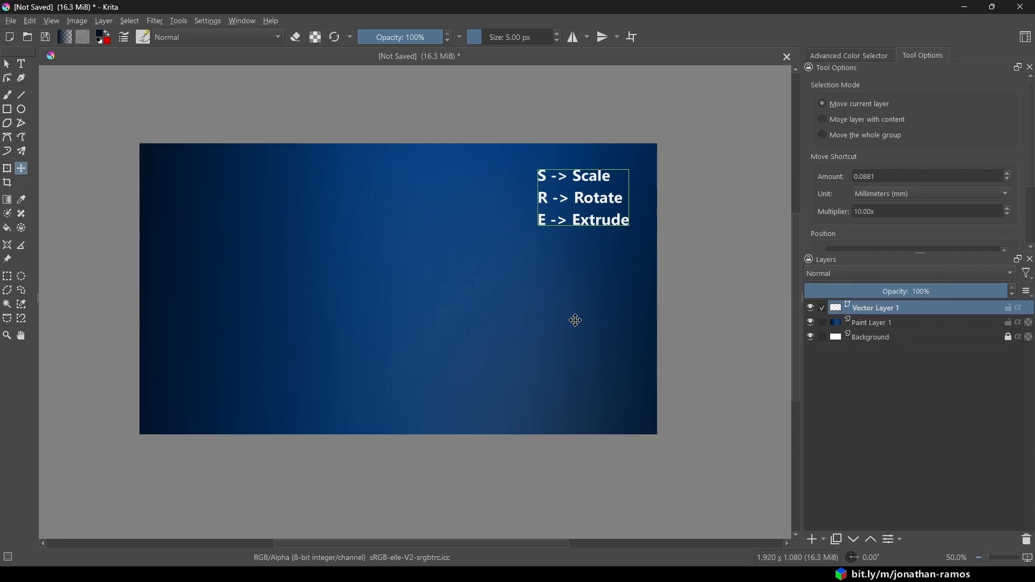
# - Save the illustration to the Desktop as a PNG image named temp and set that image as the desktop background
pyautogui.click(4, 17)
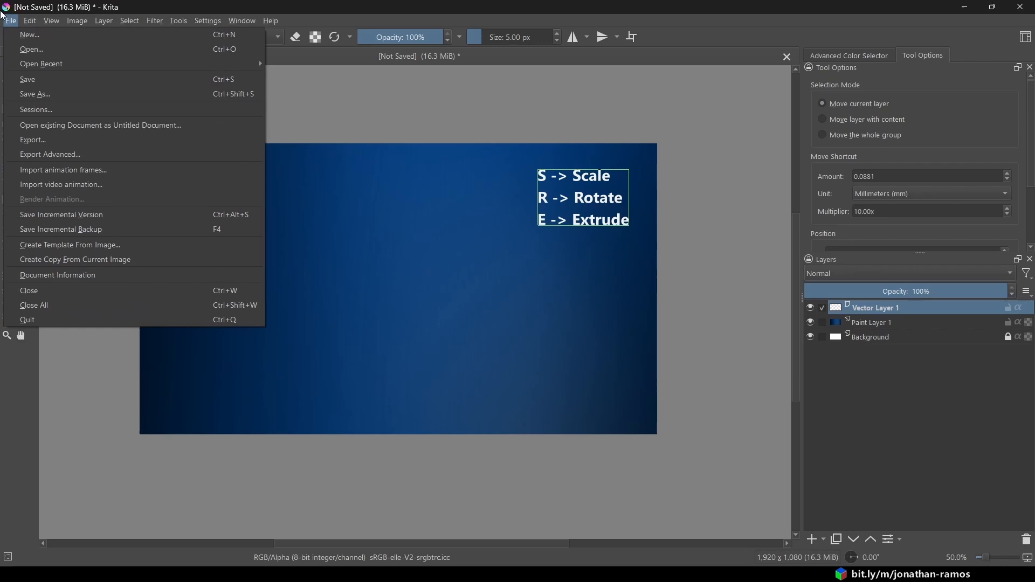
pyautogui.click(41, 95)
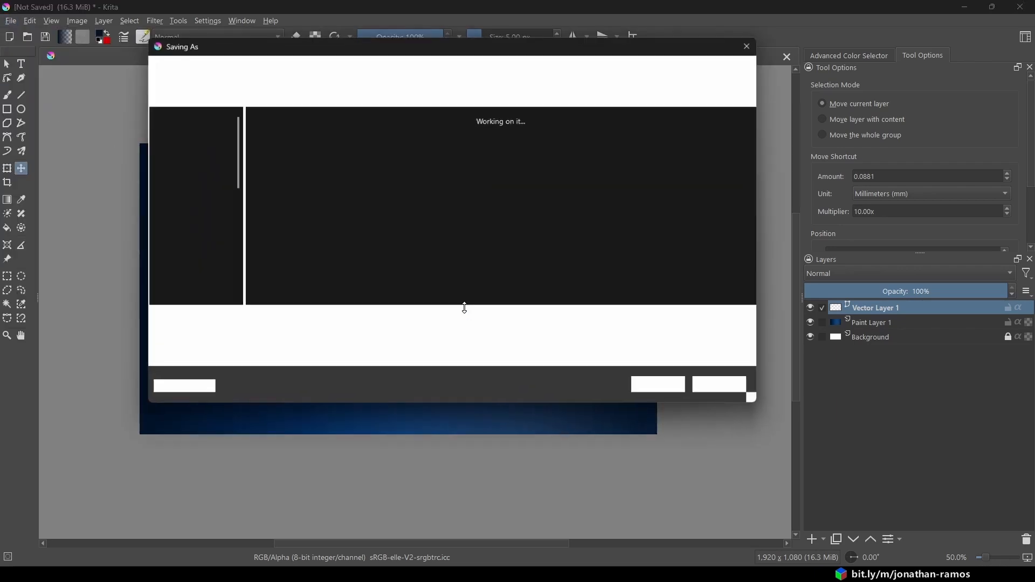
pyautogui.click(431, 337)
pyautogui.click(278, 189)
pyautogui.click(284, 318)
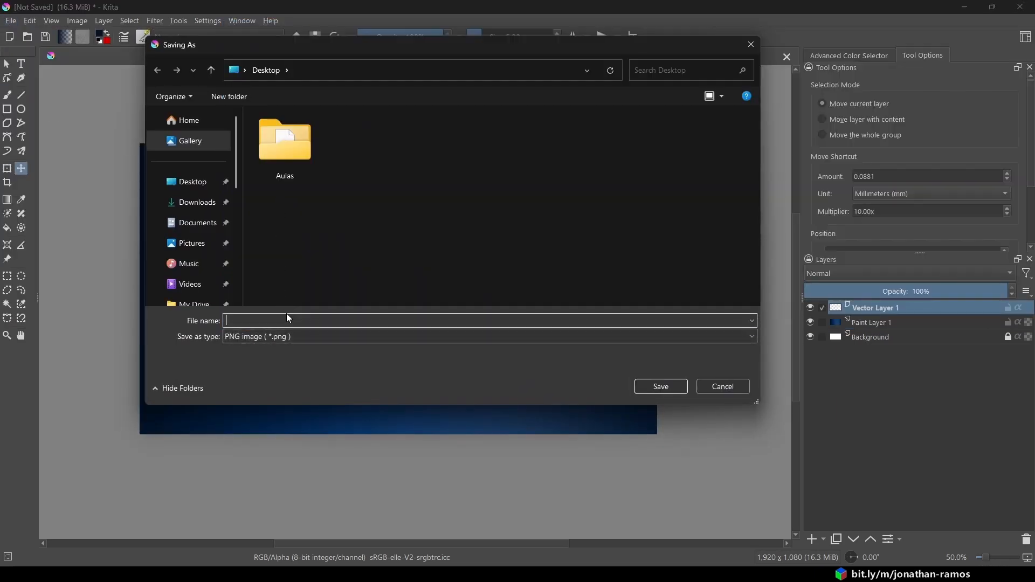
pyautogui.write('temp')
pyautogui.press('Return')
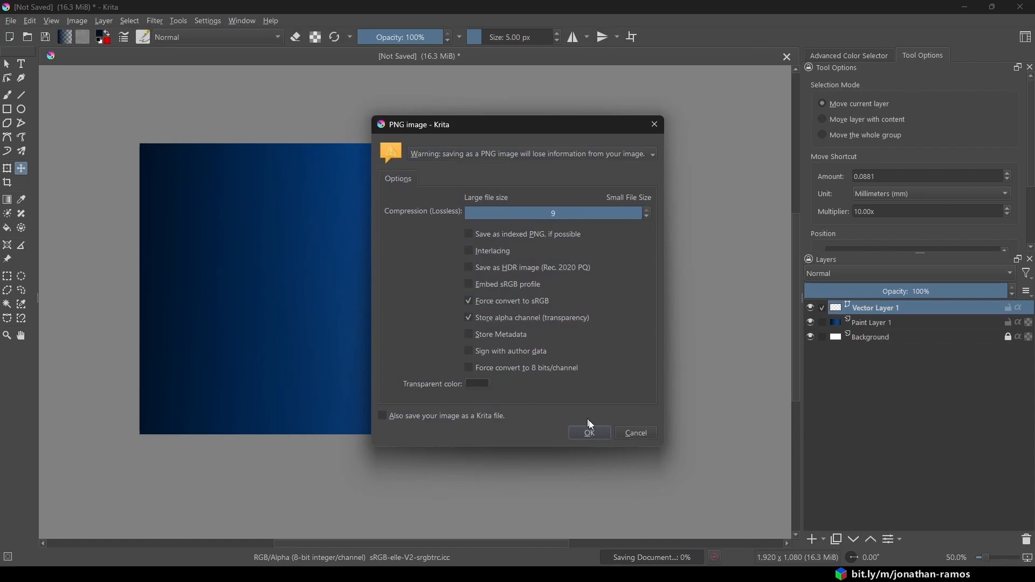
pyautogui.click(589, 427)
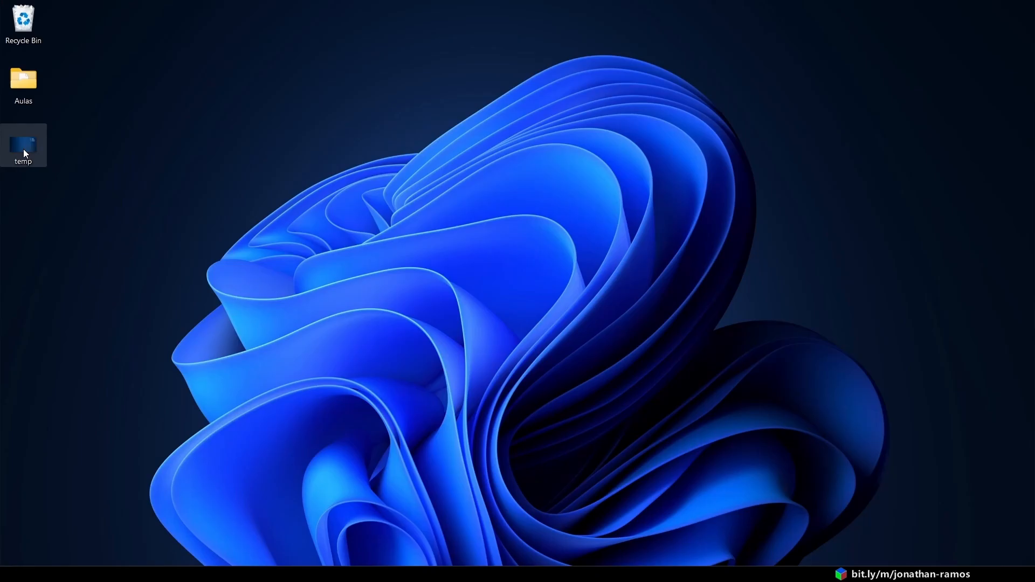
pyautogui.rightClick(24, 149)
pyautogui.click(91, 257)
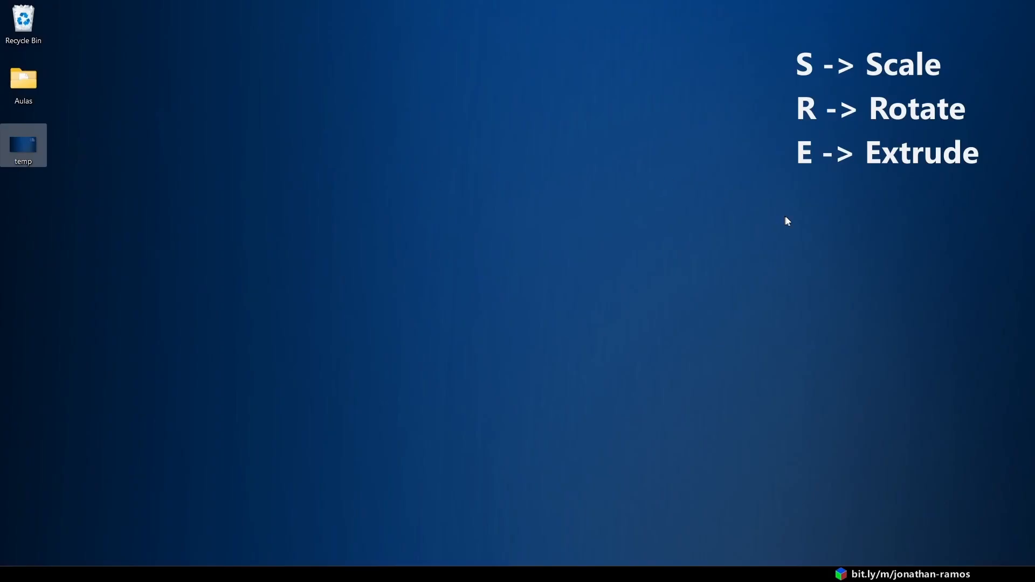
# - Switch to Blender's Layout workspace and consult the shortcut list on the desktop background
pyautogui.click(540, 573)
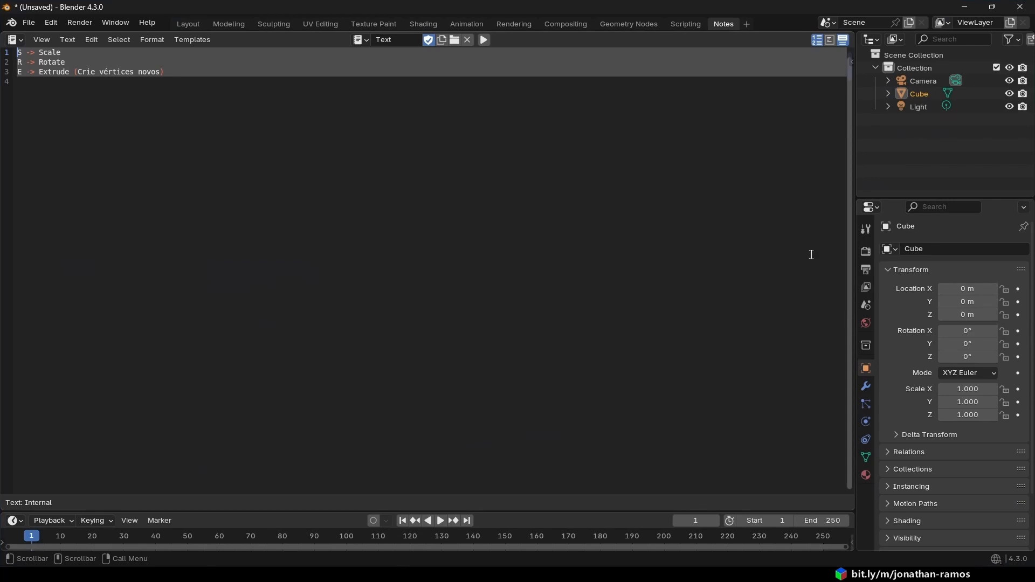
pyautogui.click(188, 24)
pyautogui.moveTo(403, 256); pyautogui.dragTo(462, 254, button='middle')
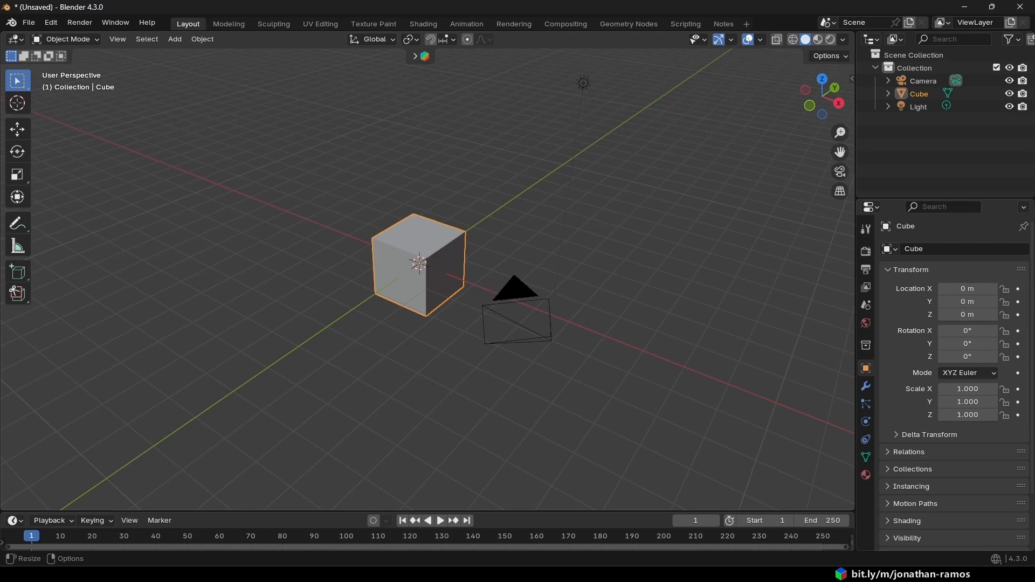
pyautogui.click(1032, 575)
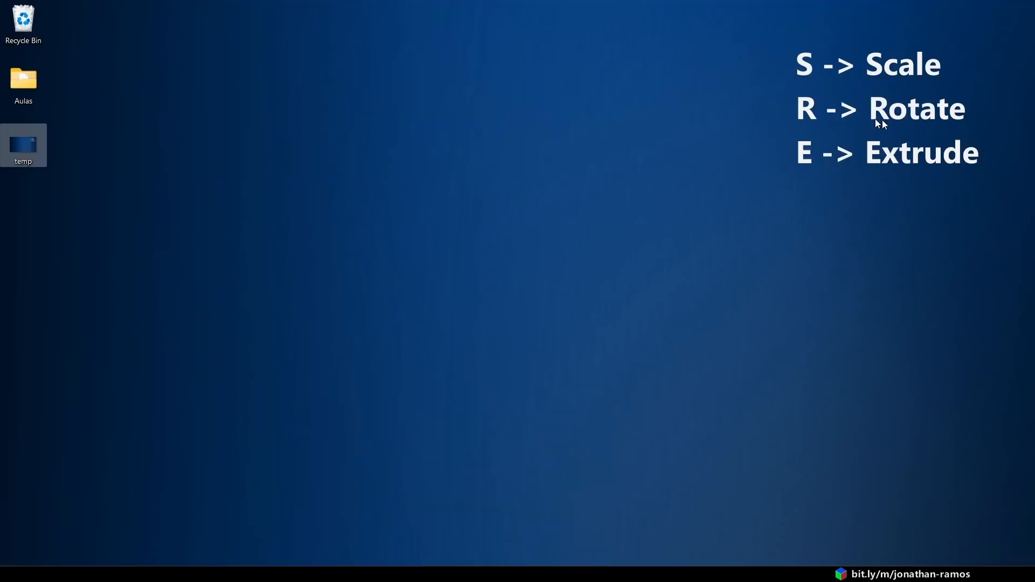
pyautogui.click(1032, 574)
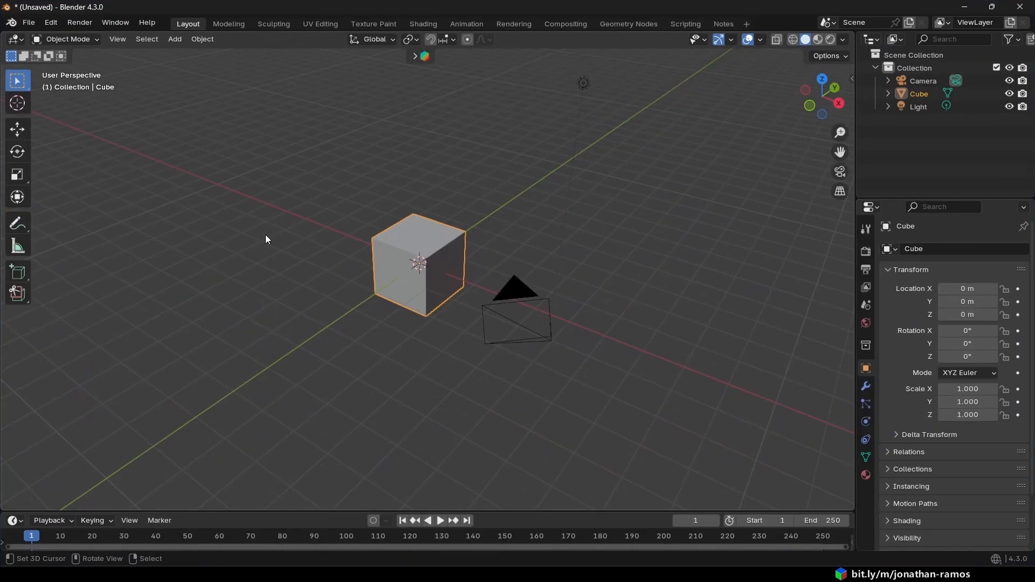
# - Rotate the cube freely to about 232°, -54°, -88° and scale it up to about 4.24
pyautogui.moveTo(458, 268); pyautogui.dragTo(414, 278, button='middle')
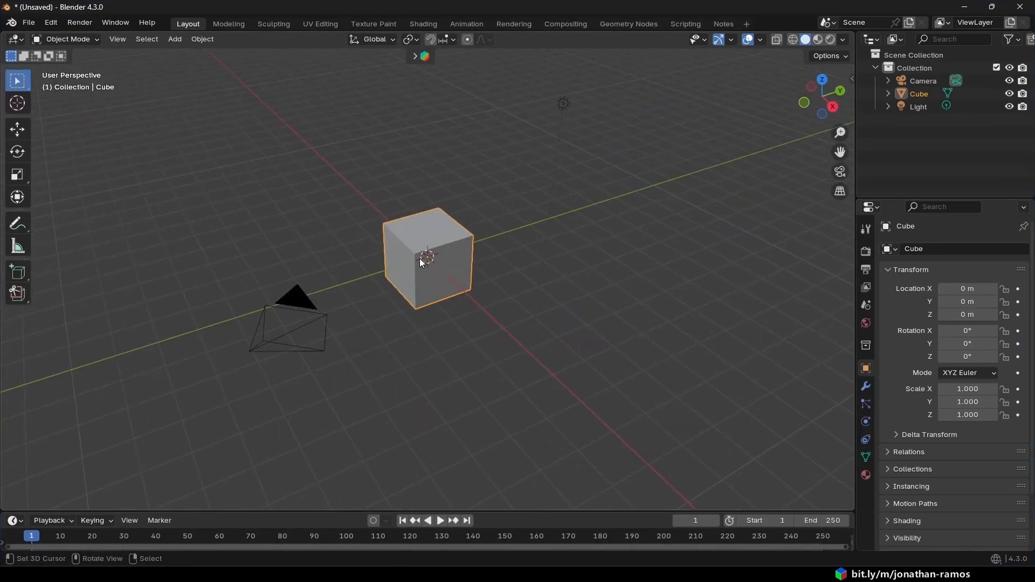
pyautogui.press('r')
pyautogui.click(429, 253)
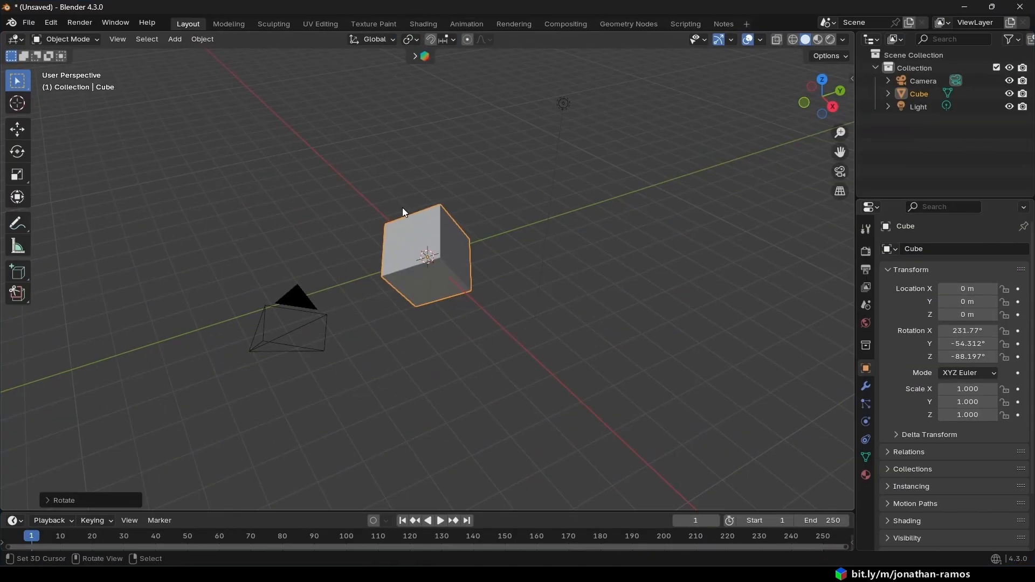
pyautogui.press('s')
pyautogui.click(496, 349)
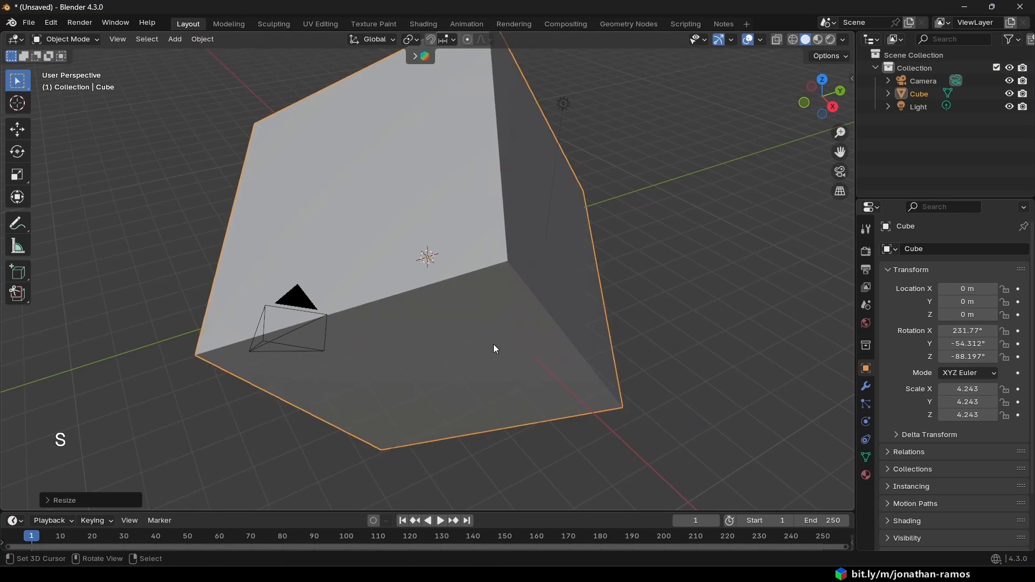
pyautogui.scroll(-2, 522, 282)
pyautogui.moveTo(522, 281)
pyautogui.mouseDown(button='middle')
pyautogui.moveTo(654, 254)
pyautogui.moveTo(512, 282)
pyautogui.mouseUp(button='middle')
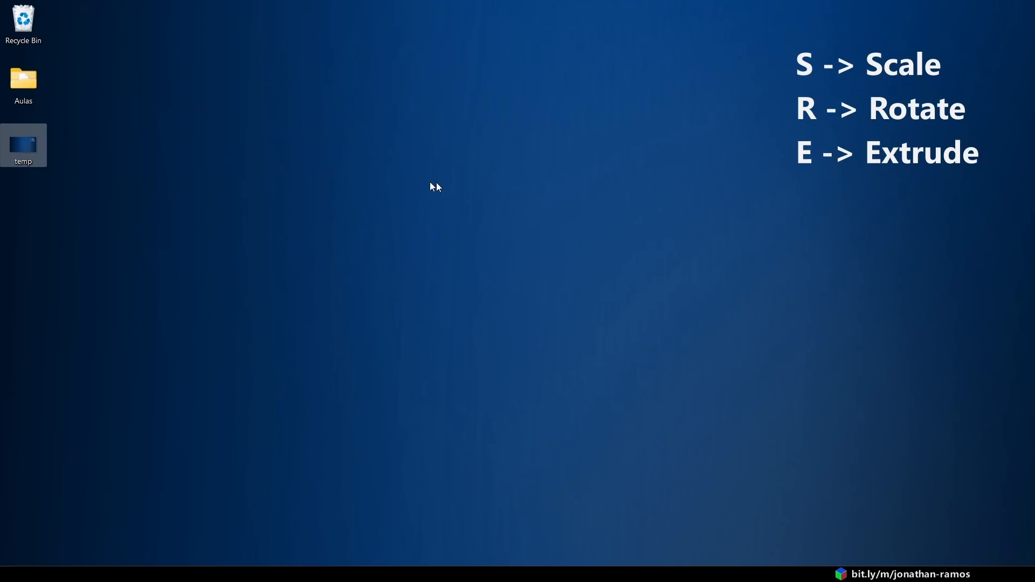
pyautogui.rightClick(31, 141)
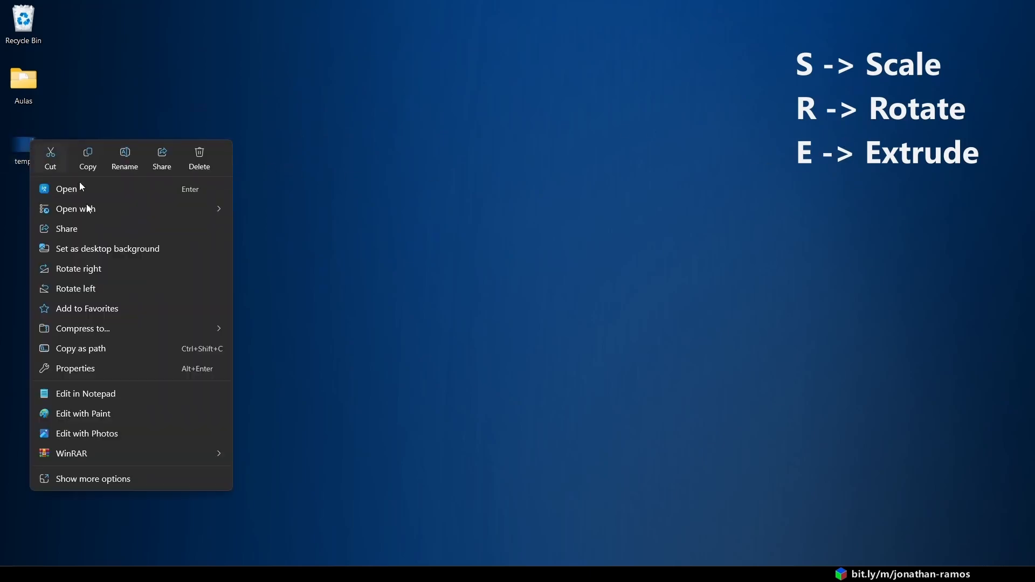
pyautogui.click(367, 149)
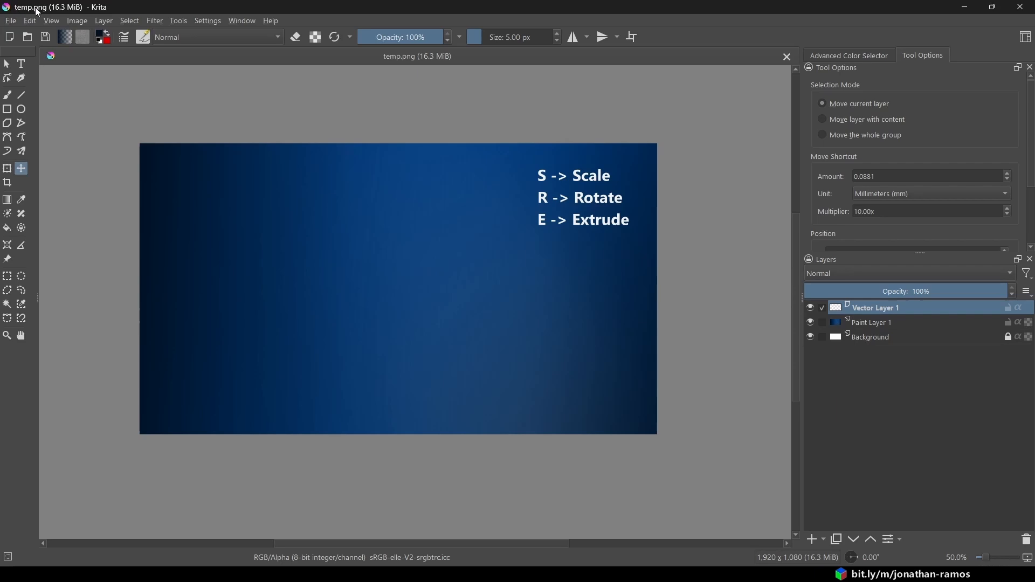
pyautogui.click(10, 21)
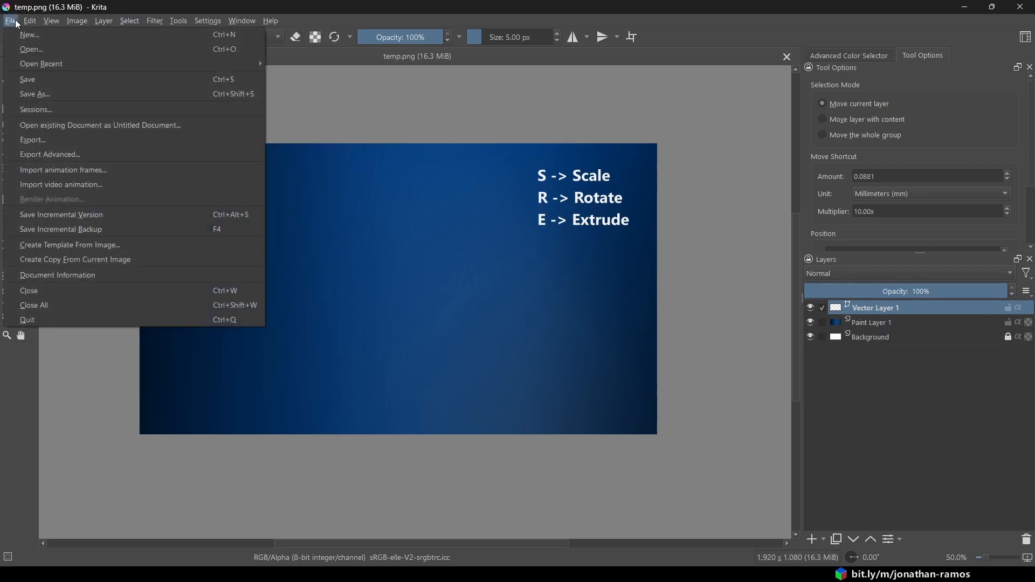
pyautogui.click(33, 94)
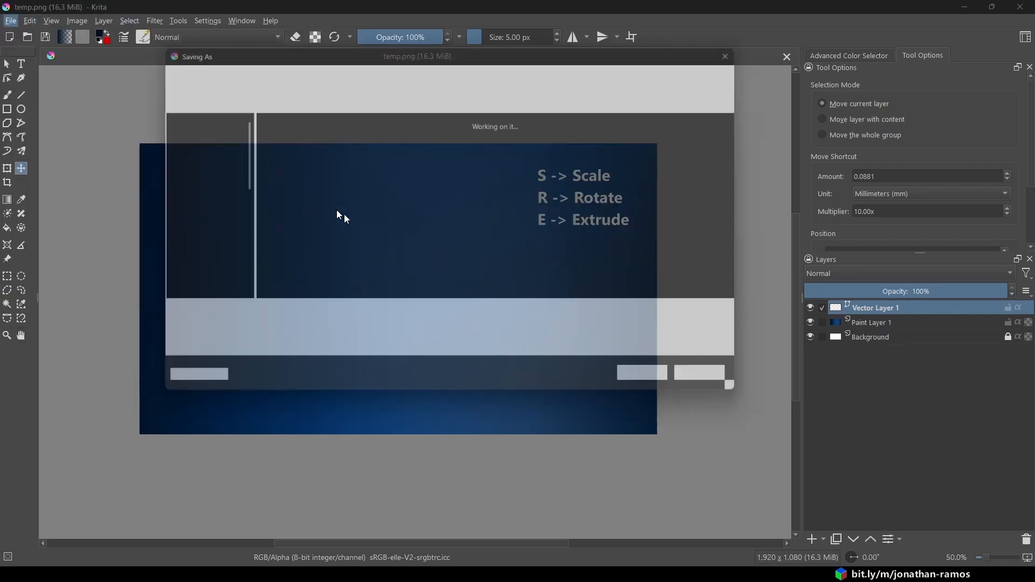
pyautogui.click(268, 337)
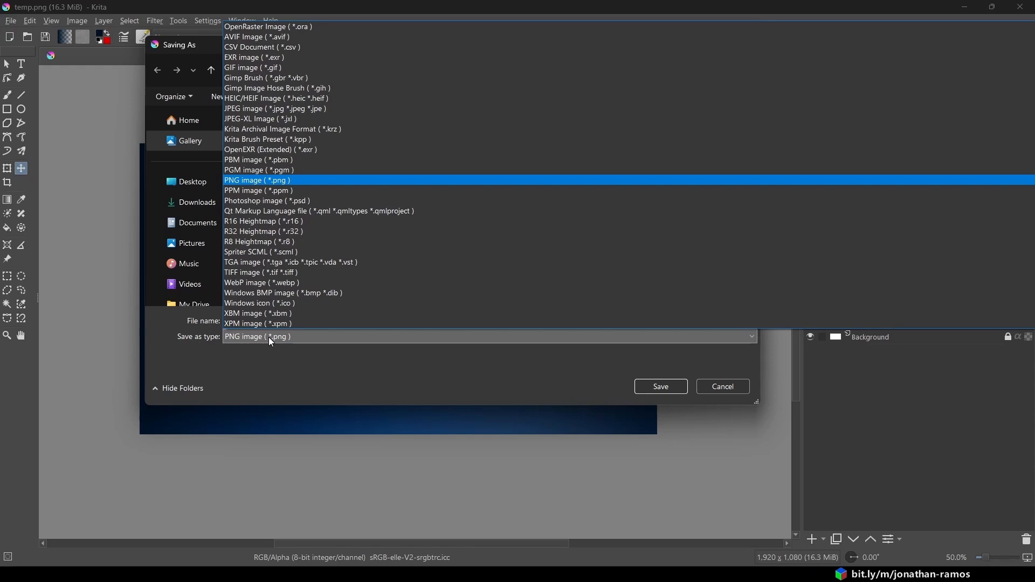
pyautogui.scroll(1, 305, 160)
pyautogui.click(287, 27)
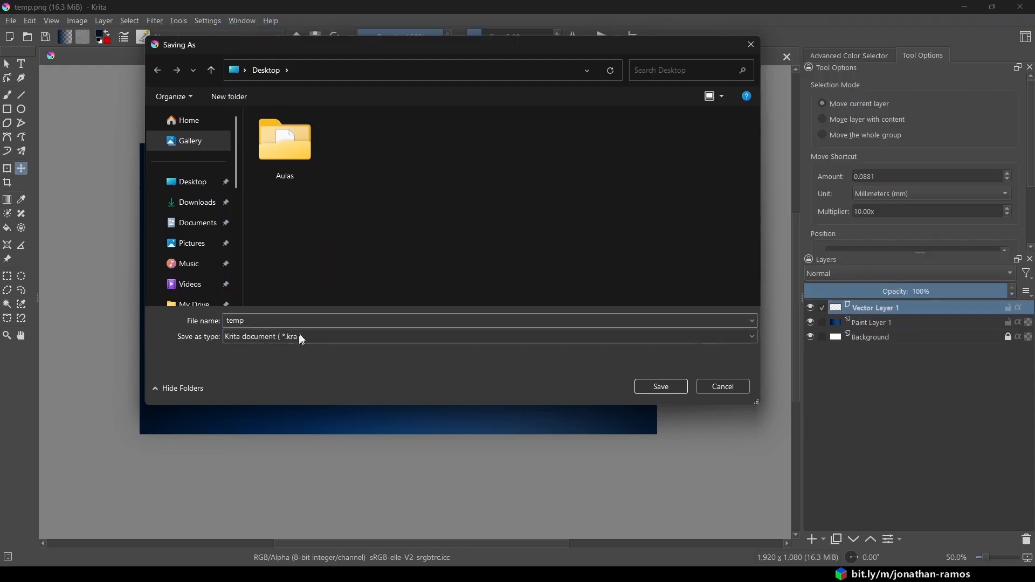
pyautogui.click(724, 387)
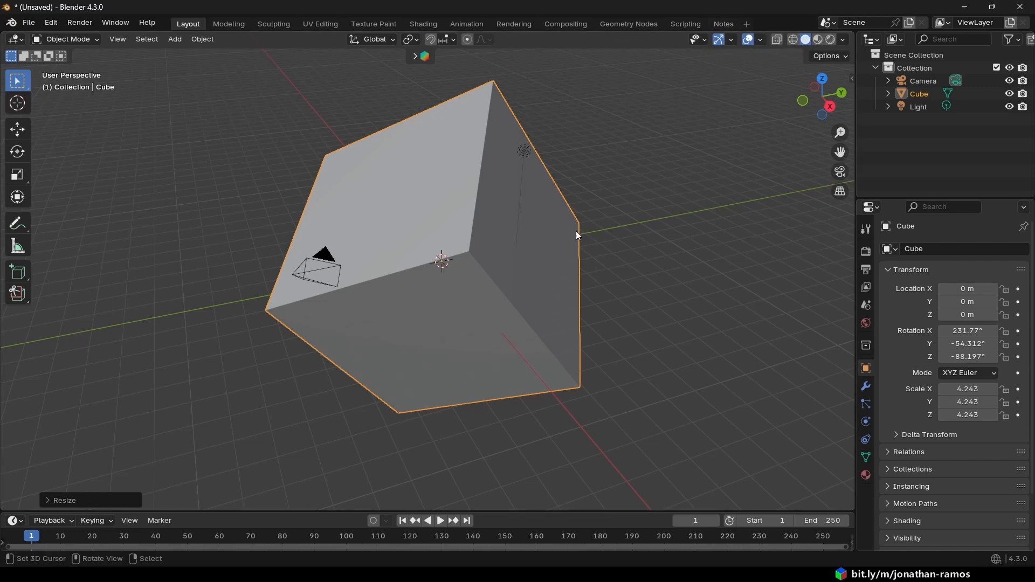
# - Switch to Anki and reposition its deck list window over the Blender viewport
pyautogui.click(964, 7)
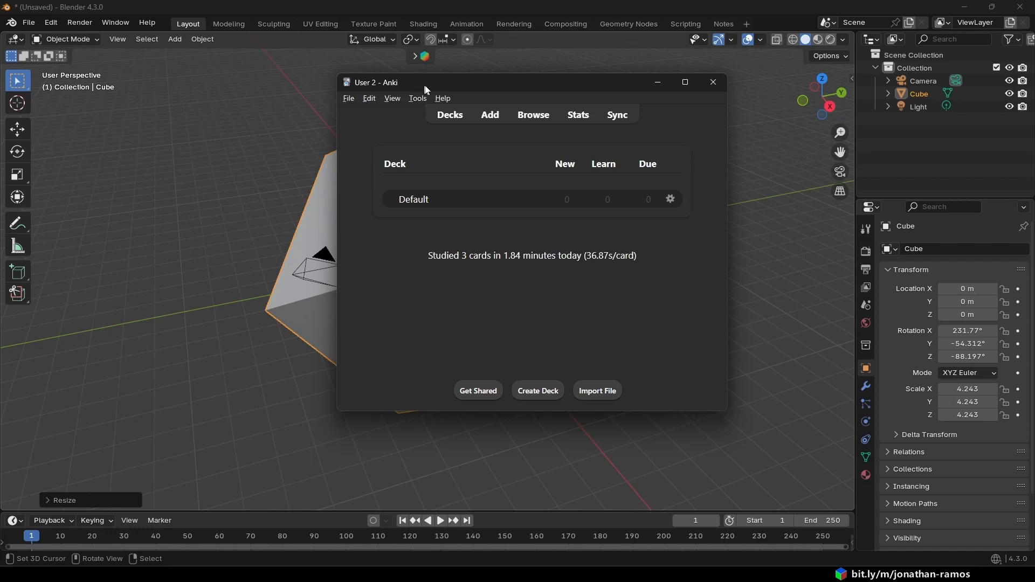
pyautogui.moveTo(426, 89); pyautogui.dragTo(487, 124)
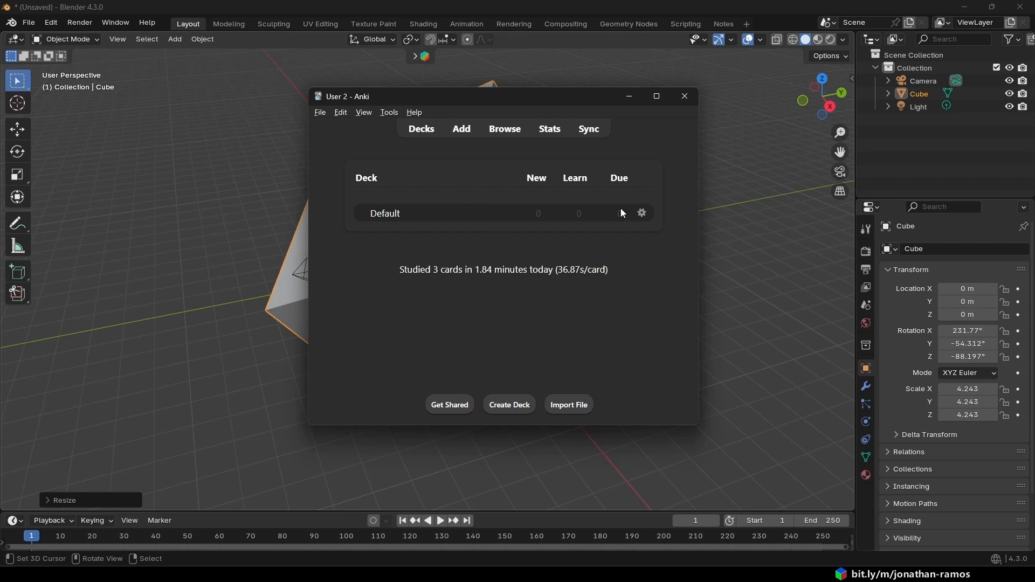
# - Rename the Default deck to "Blender"
pyautogui.click(645, 212)
pyautogui.click(674, 221)
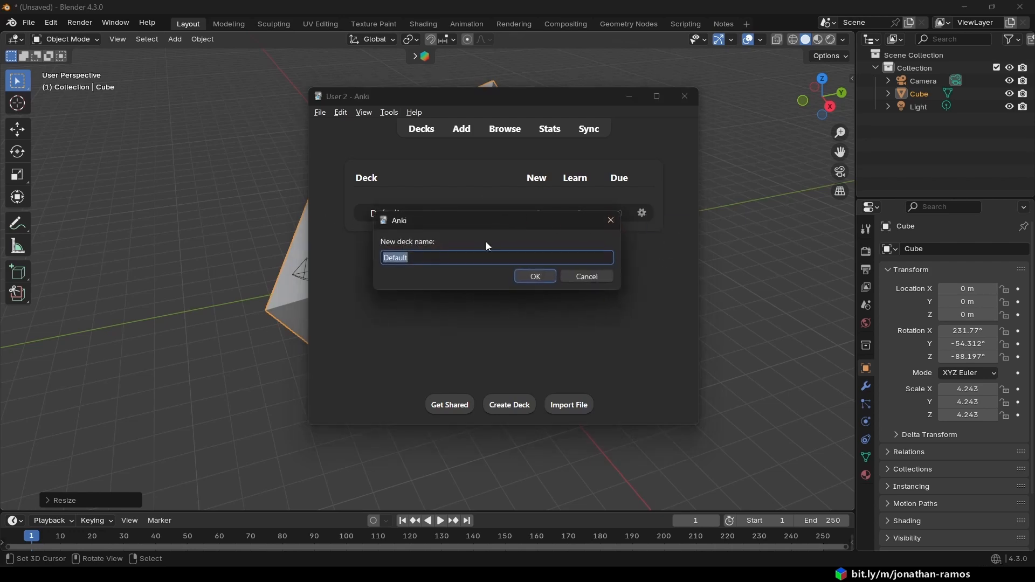
pyautogui.write('Blender')
pyautogui.press('Return')
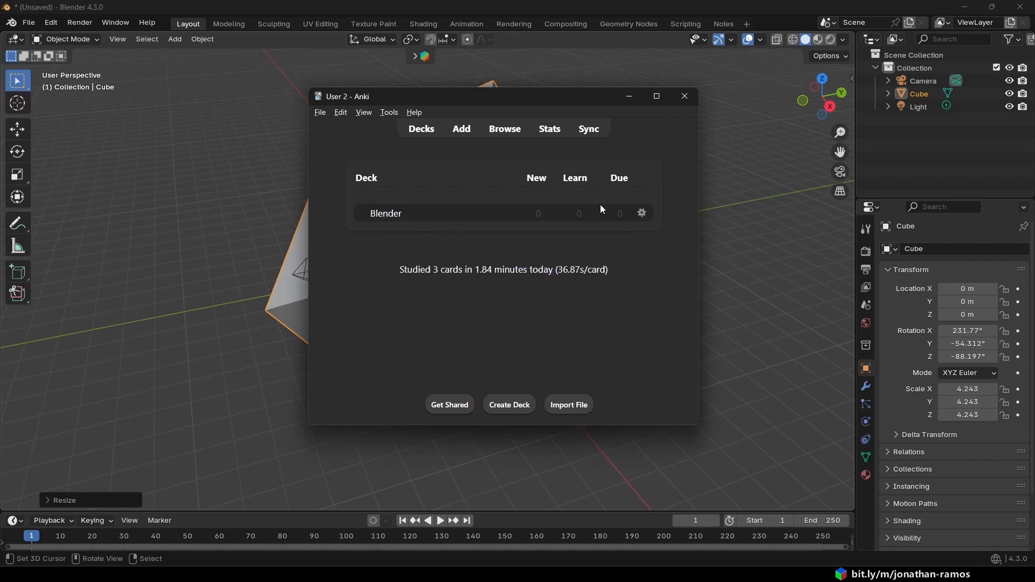
# - Start a new Basic card in the Blender deck with the front text "Qual é a tecla que aumenta um objeto?"
pyautogui.press('a')
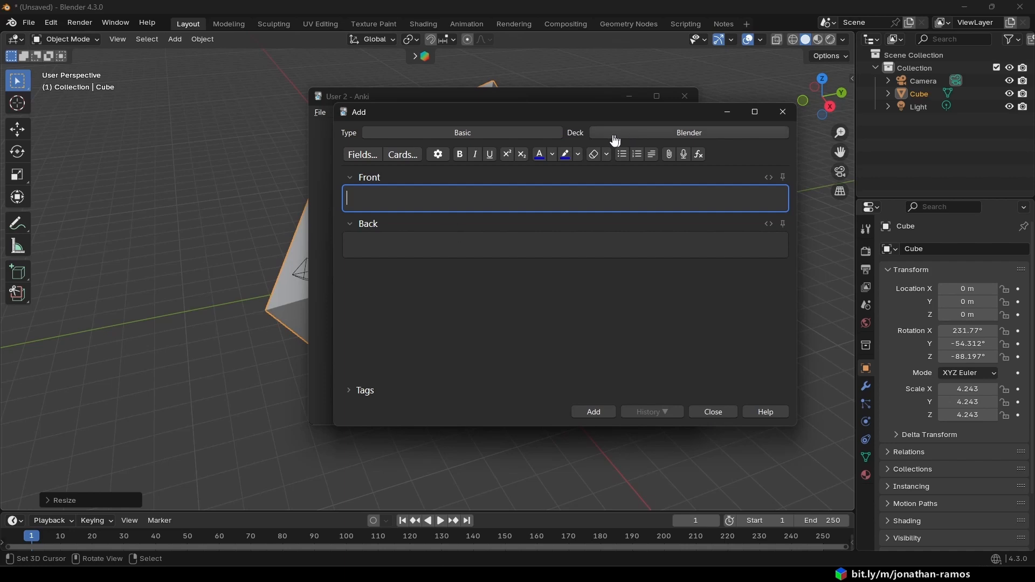
pyautogui.moveTo(516, 114); pyautogui.dragTo(459, 98)
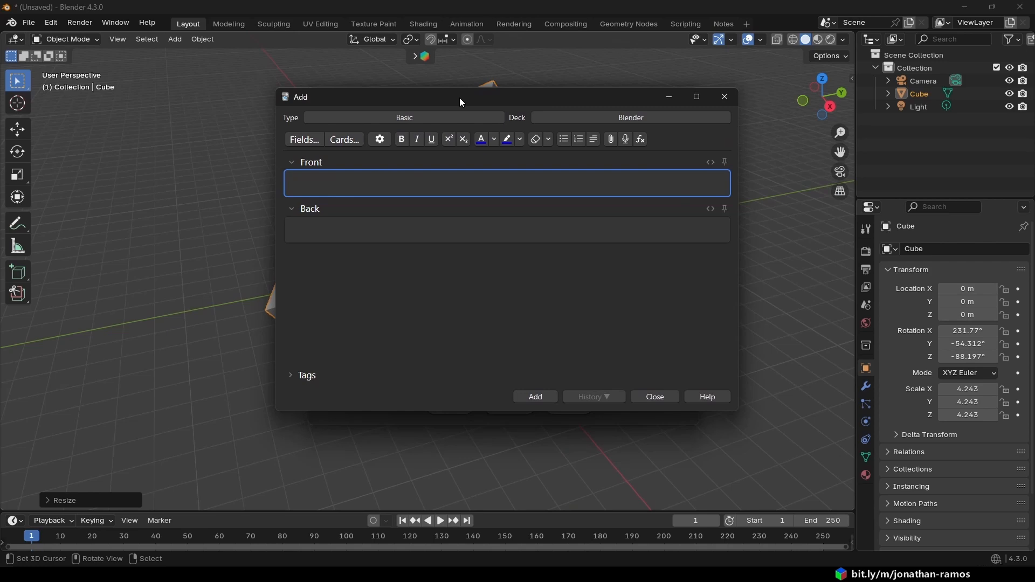
pyautogui.click(338, 164)
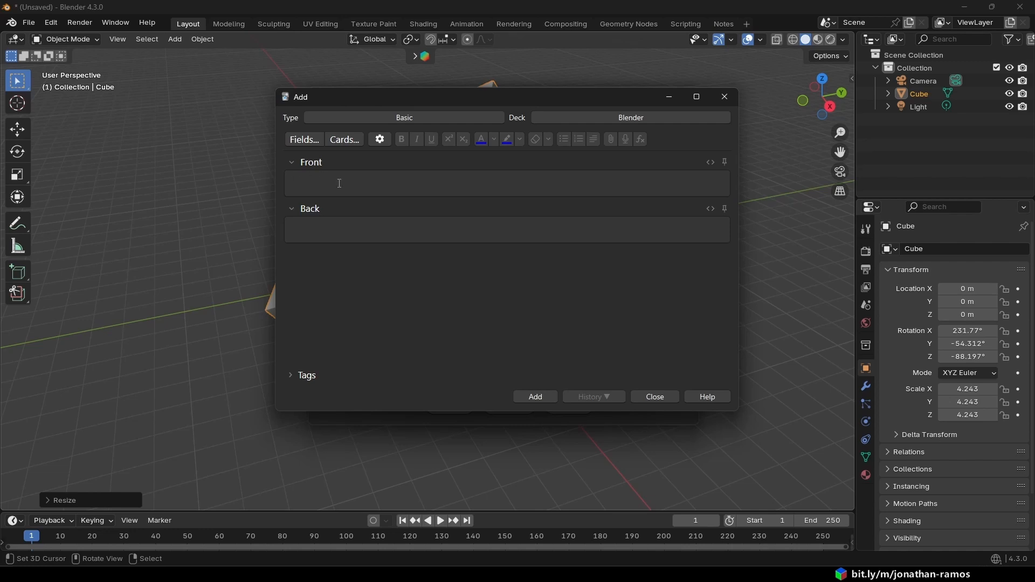
pyautogui.moveTo(372, 97)
pyautogui.mouseDown()
pyautogui.moveTo(445, 97)
pyautogui.moveTo(378, 96)
pyautogui.mouseUp()
pyautogui.click(411, 181)
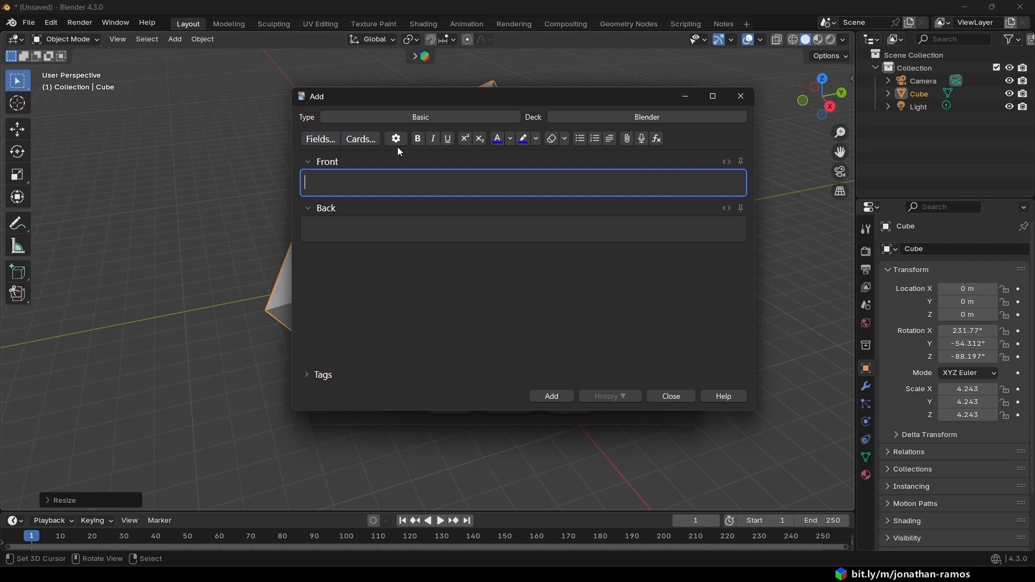
pyautogui.write('Qual')
pyautogui.write('é a tecla')
pyautogui.write(' que aumenta ')
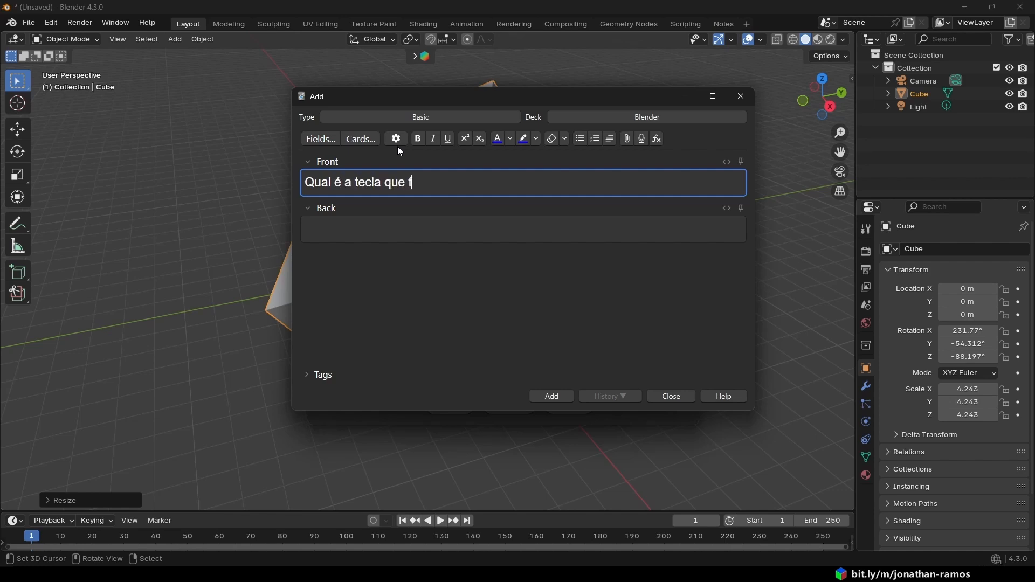
pyautogui.write('um objeto?')
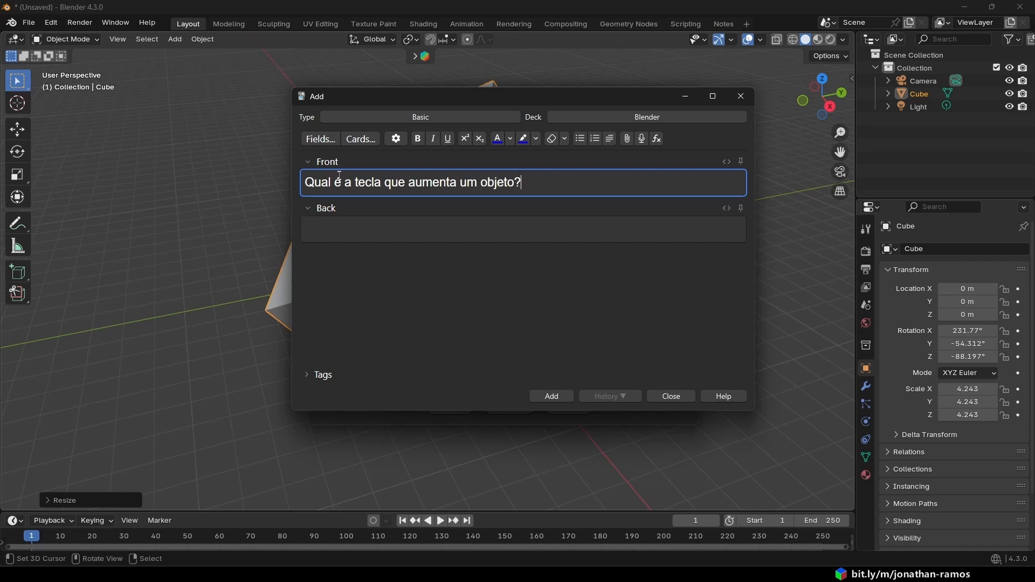
# - Write "Tecla S" on the back of the object-scaling card and add it to the deck
pyautogui.click(349, 232)
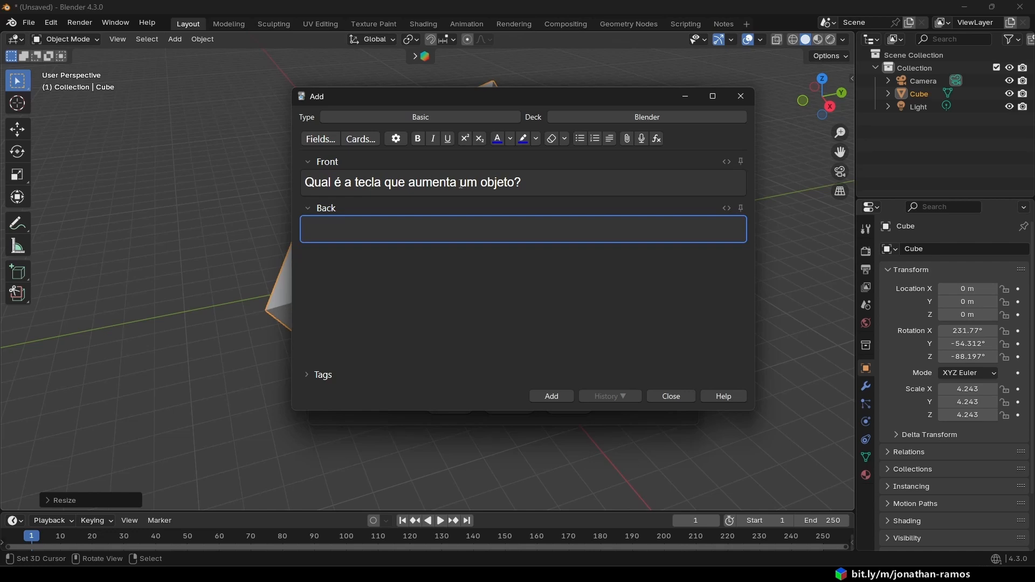
pyautogui.write('Tecla S')
pyautogui.click(560, 396)
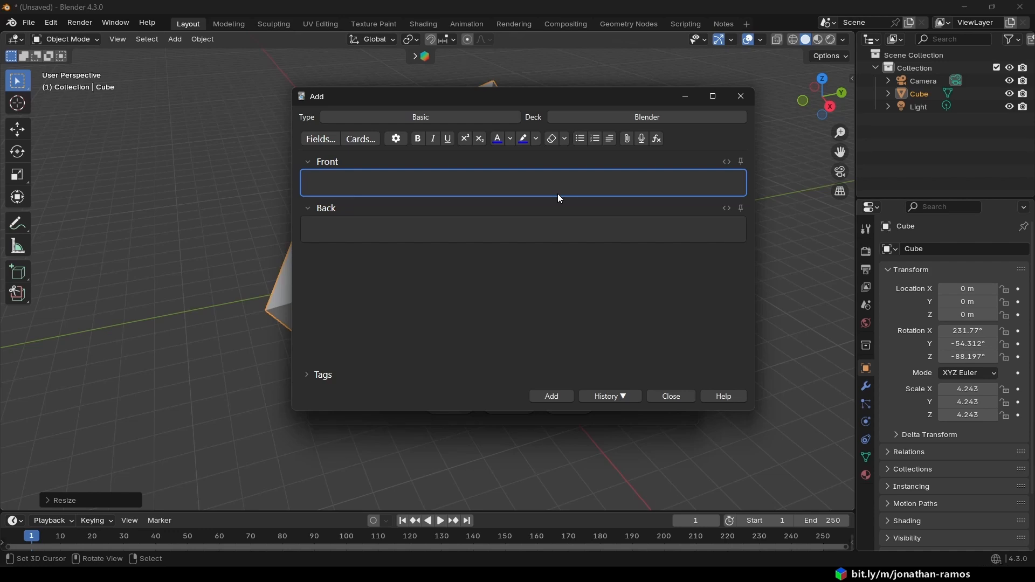
# - Enter "CTRL + R" as the front text of the second card
pyautogui.write('CTRL + R')
pyautogui.press('Tab')
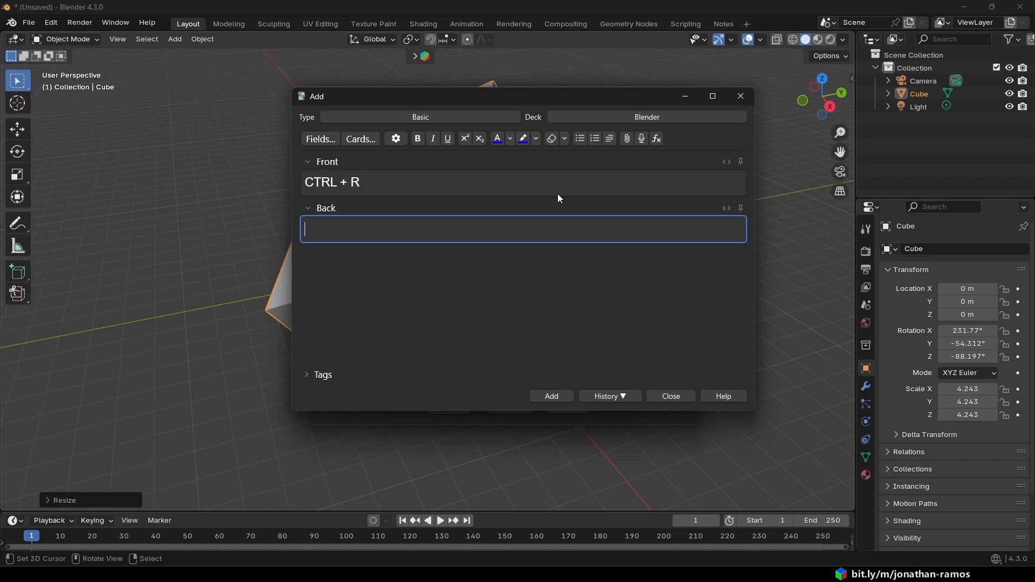
pyautogui.tripleClick(386, 186)
pyautogui.click(390, 280)
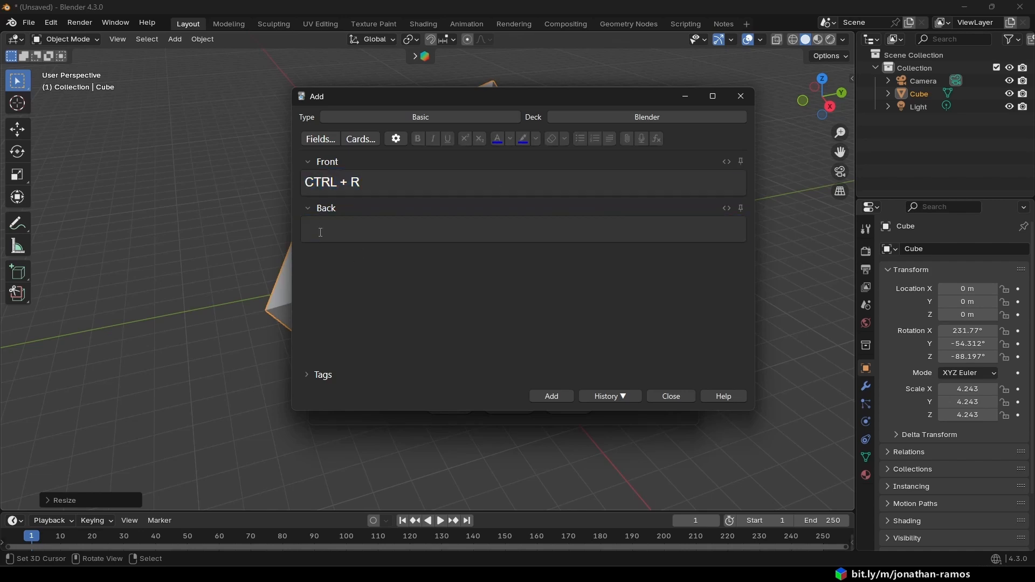
pyautogui.click(320, 233)
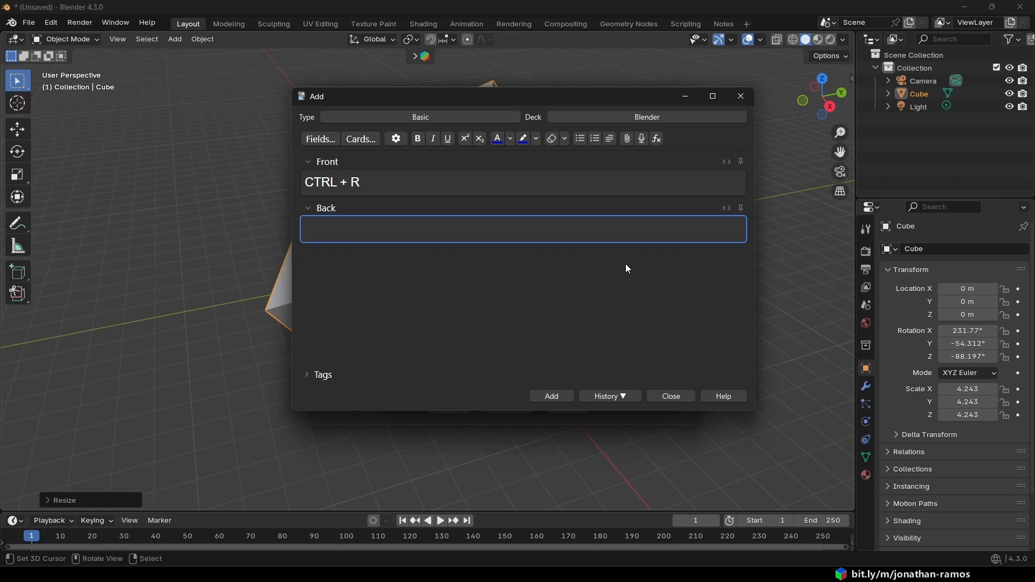
# - Write "Adicionar um loop" on the back of the CTRL + R card and add it to the deck
pyautogui.moveTo(516, 100); pyautogui.dragTo(607, 105)
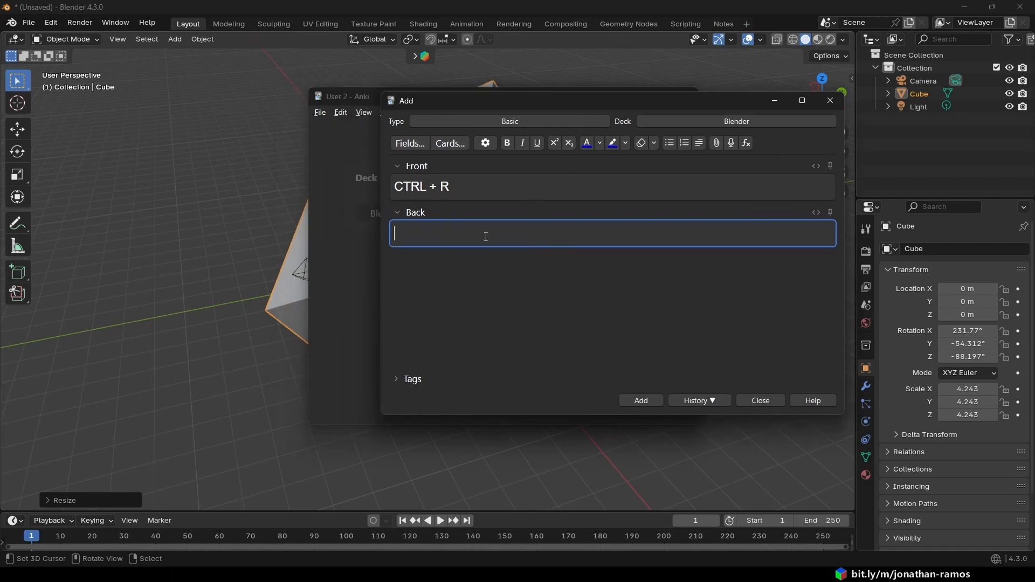
pyautogui.write('Adicionar um loop')
pyautogui.click(647, 407)
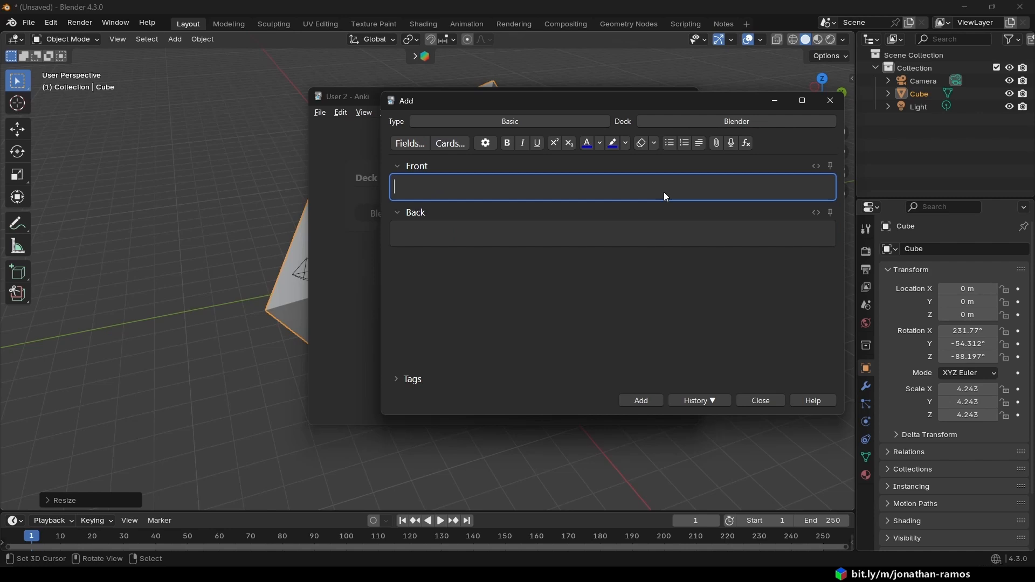
# - Enter "Qual o modo no Blender para manipular os vértices?" as the front text of the third card
pyautogui.write('Qual')
pyautogui.write('o modo no Blender ')
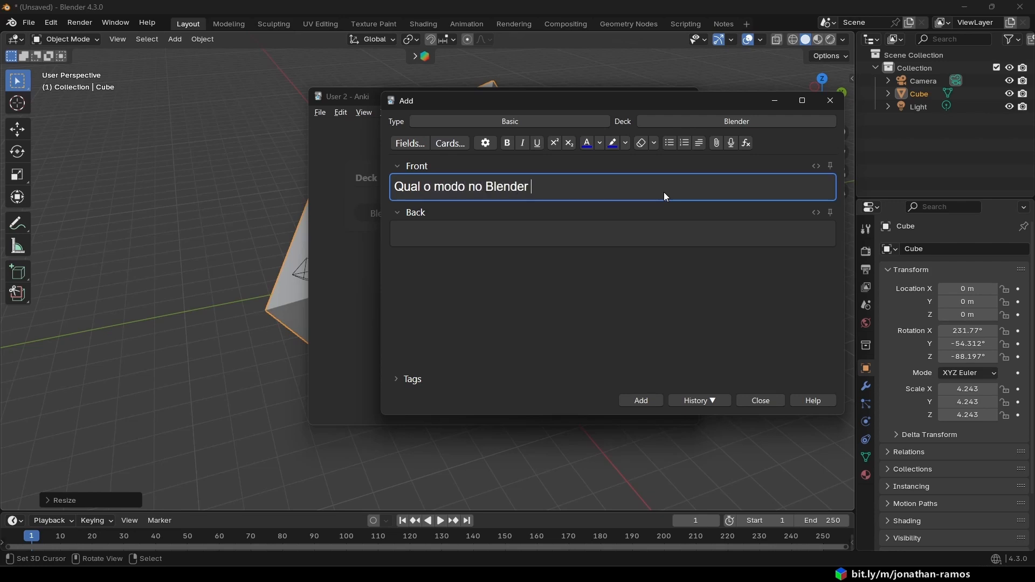
pyautogui.write('parara')
pyautogui.press('BackSpace')
pyautogui.press('BackSpace')
pyautogui.write('maniz')
pyautogui.press('BackSpace')
pyautogui.write('pu')
pyautogui.write('lar os vértices?')
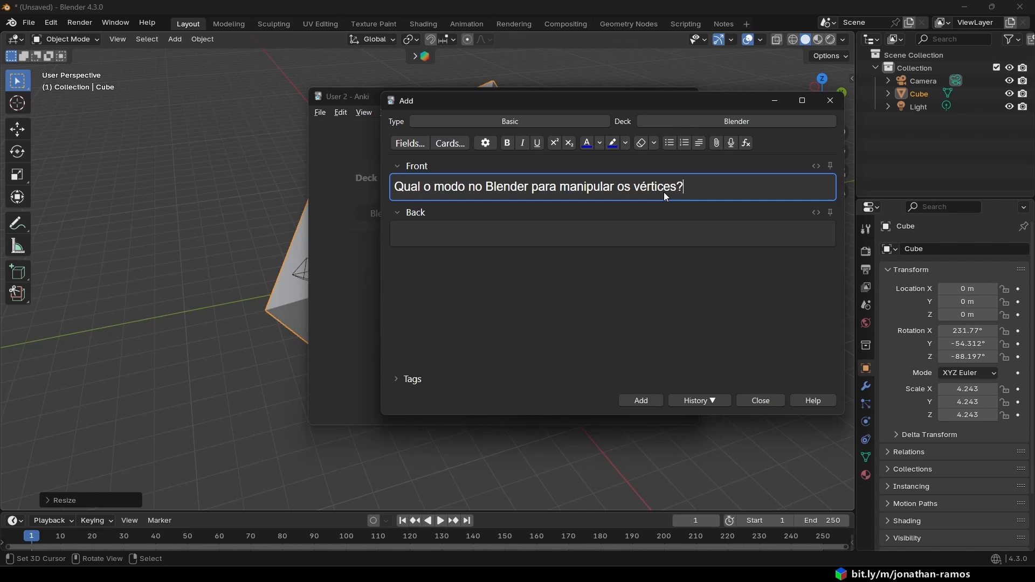
# - Write "Edit Mode" on the back of the vertices card, add it to the deck and close the card editor
pyautogui.press('Tab')
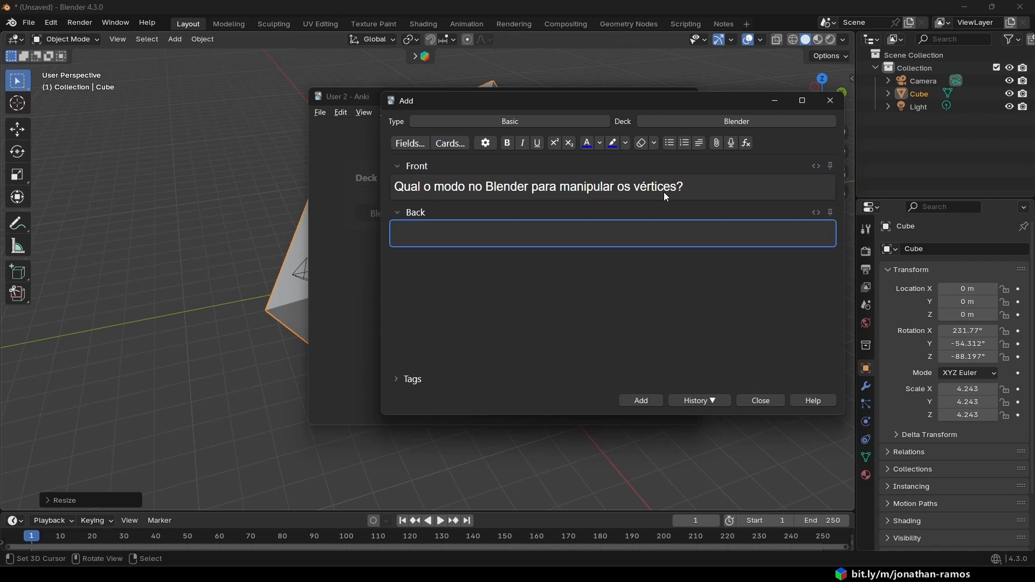
pyautogui.write('Edit Mode')
pyautogui.click(641, 401)
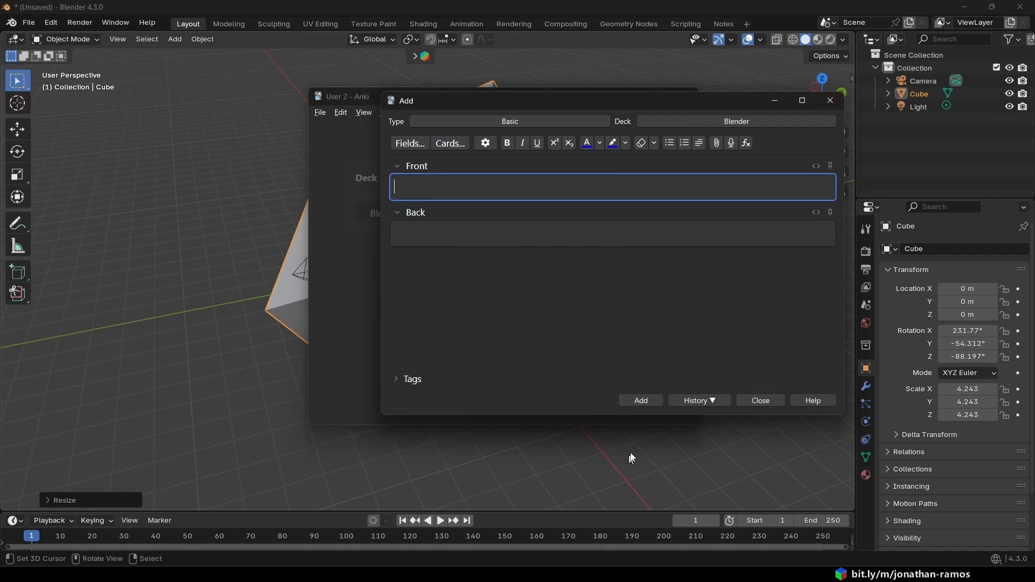
pyautogui.click(834, 102)
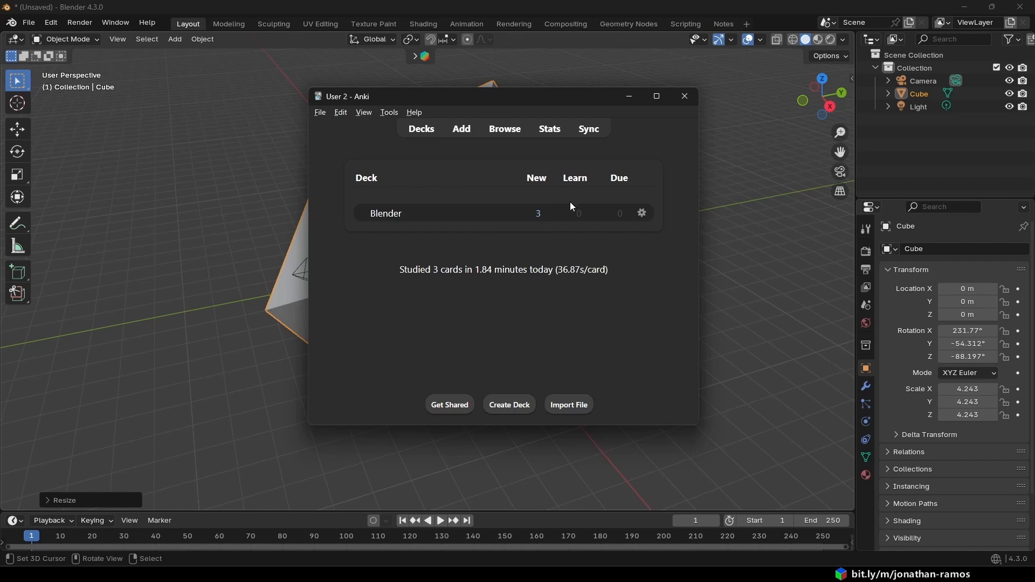
# - Start studying the Blender deck and read the first card's question
pyautogui.click(385, 214)
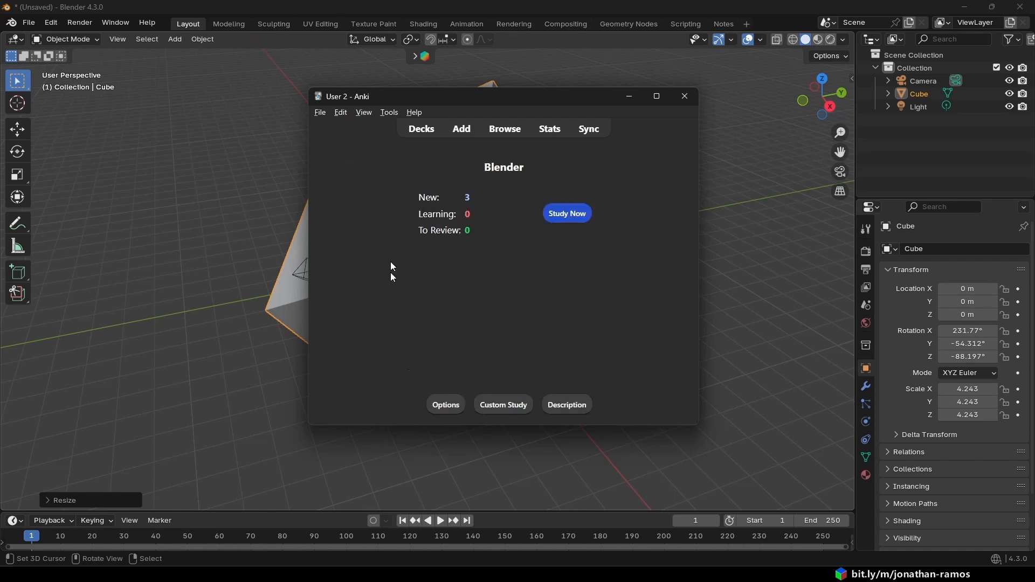
pyautogui.click(574, 215)
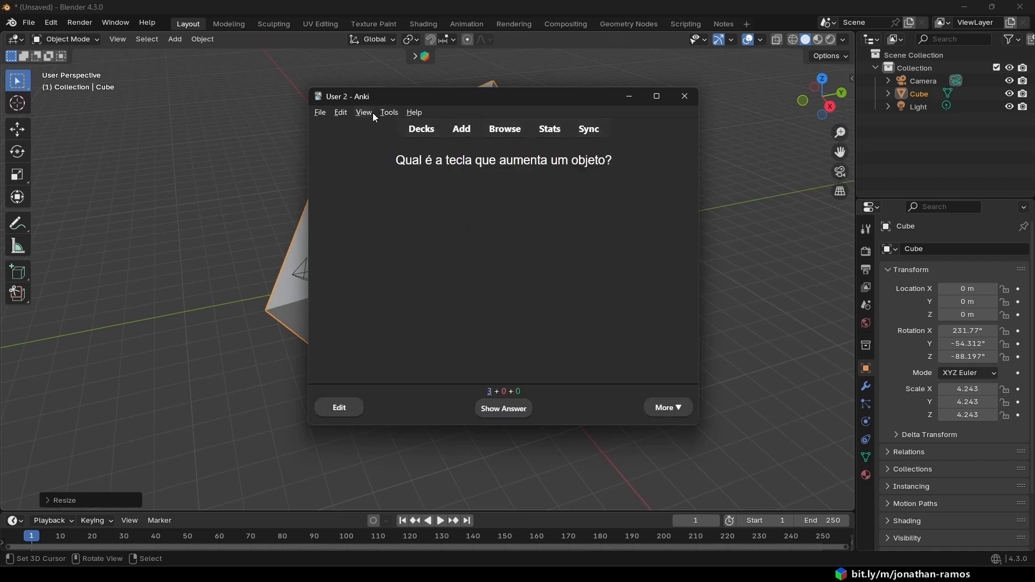
pyautogui.click(321, 112)
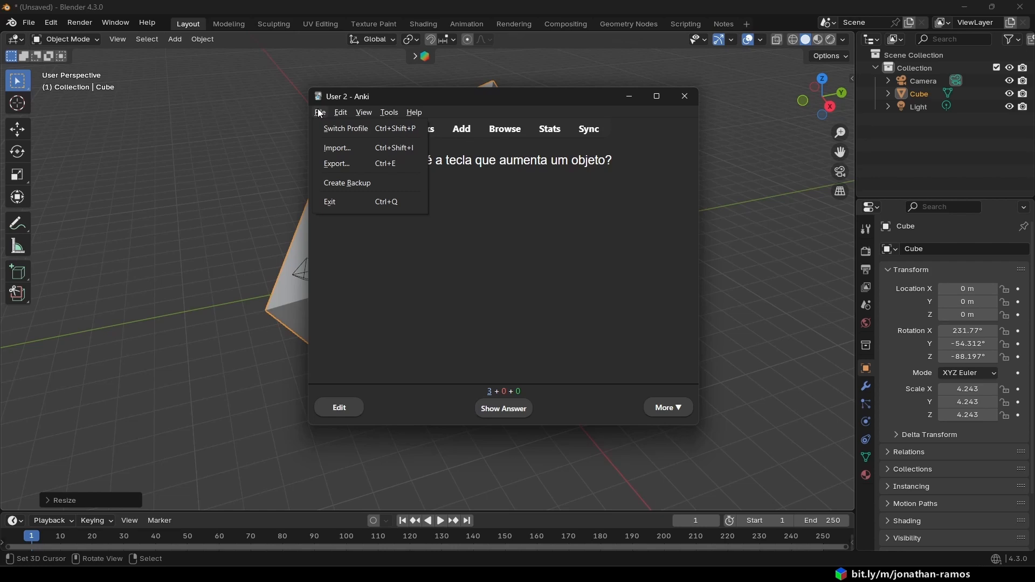
pyautogui.click(300, 101)
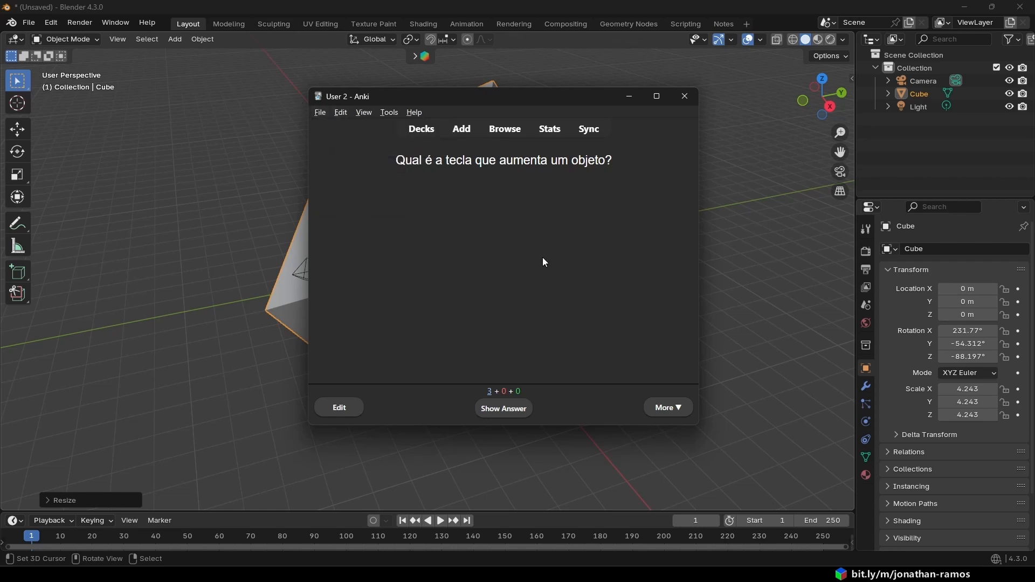
pyautogui.moveTo(396, 160); pyautogui.dragTo(615, 167)
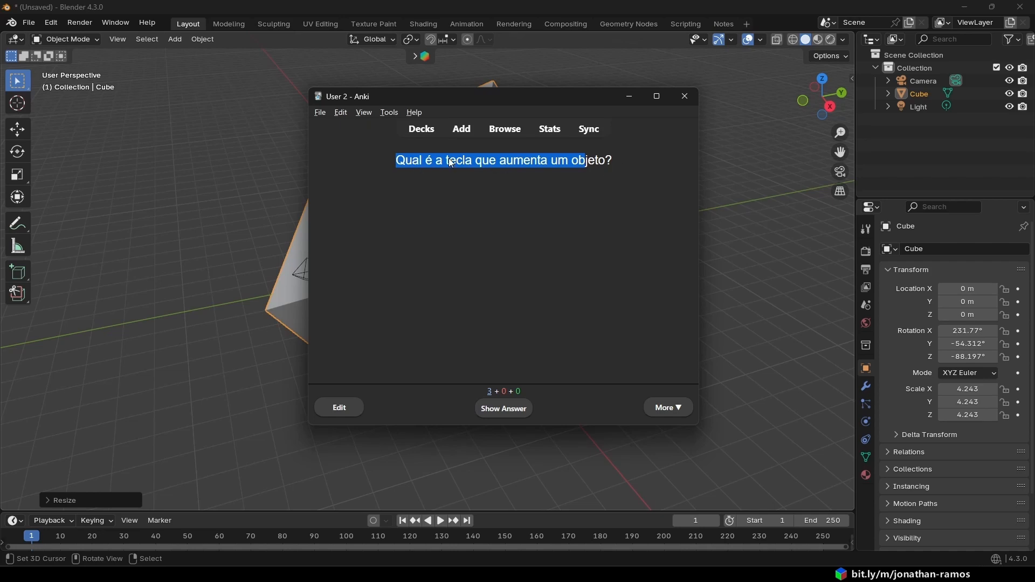
pyautogui.click(500, 201)
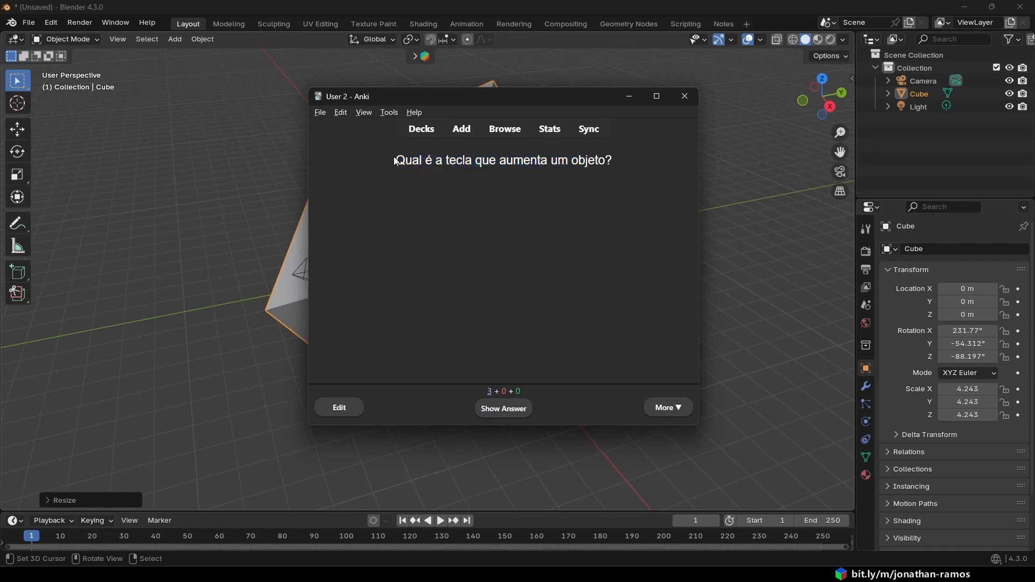
pyautogui.moveTo(396, 160); pyautogui.dragTo(638, 170)
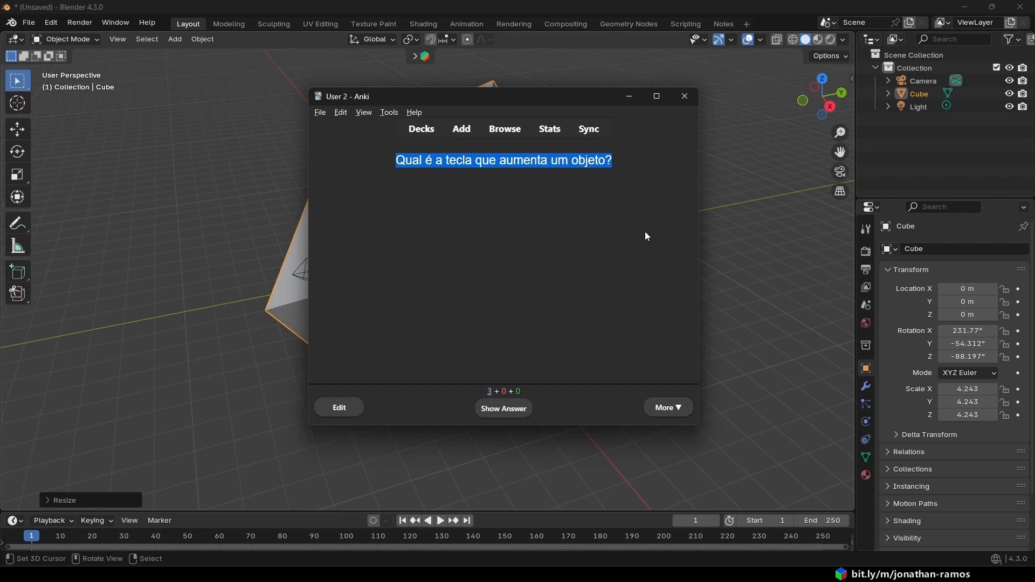
# - Reveal the answer to the object-scaling card, compare it with the question and rate the card Easy
pyautogui.click(514, 410)
pyautogui.moveTo(576, 198); pyautogui.dragTo(402, 202)
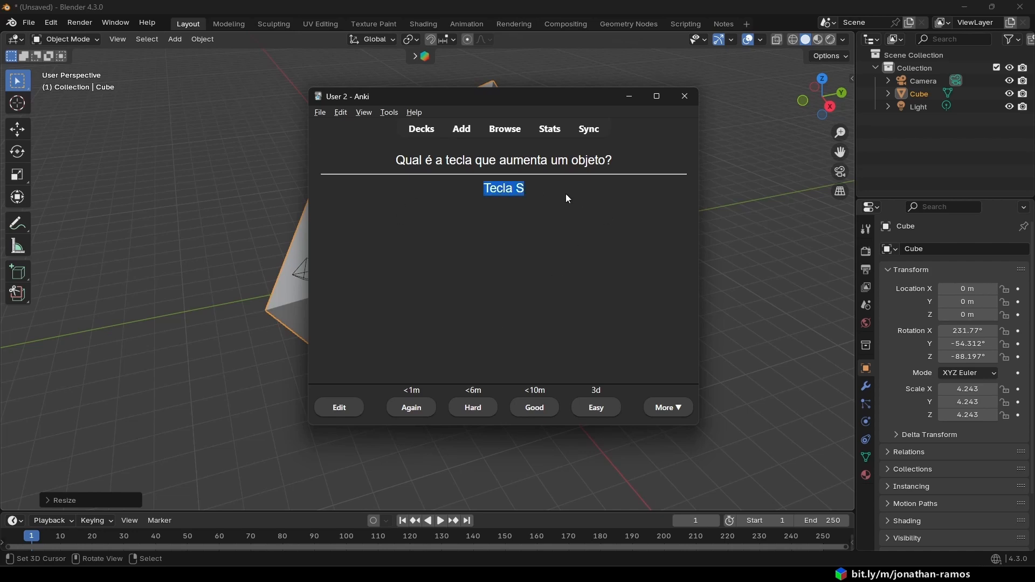
pyautogui.moveTo(566, 194); pyautogui.dragTo(518, 192)
pyautogui.tripleClick(558, 194)
pyautogui.click(541, 198)
pyautogui.moveTo(370, 156); pyautogui.dragTo(614, 160)
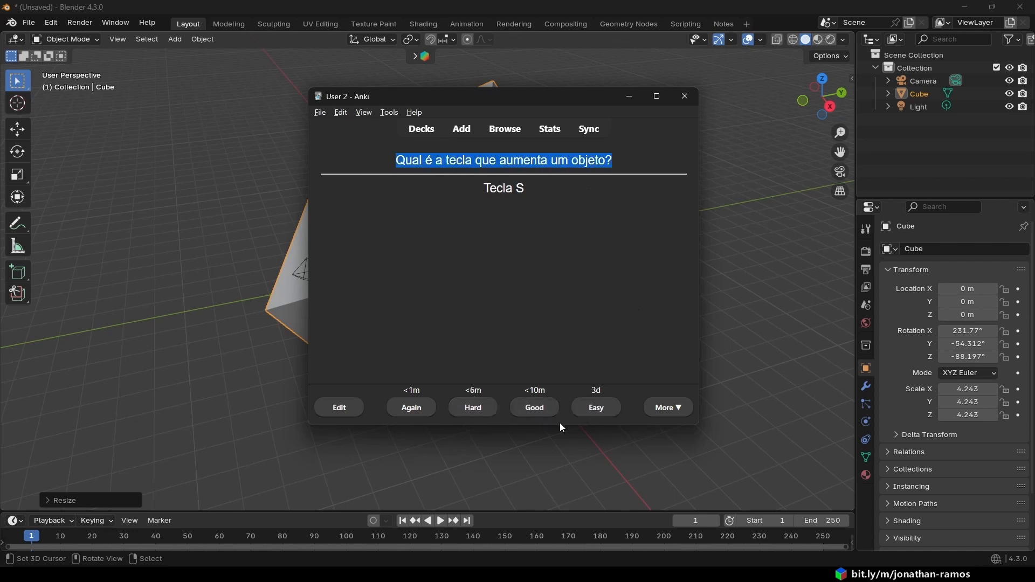
pyautogui.click(598, 406)
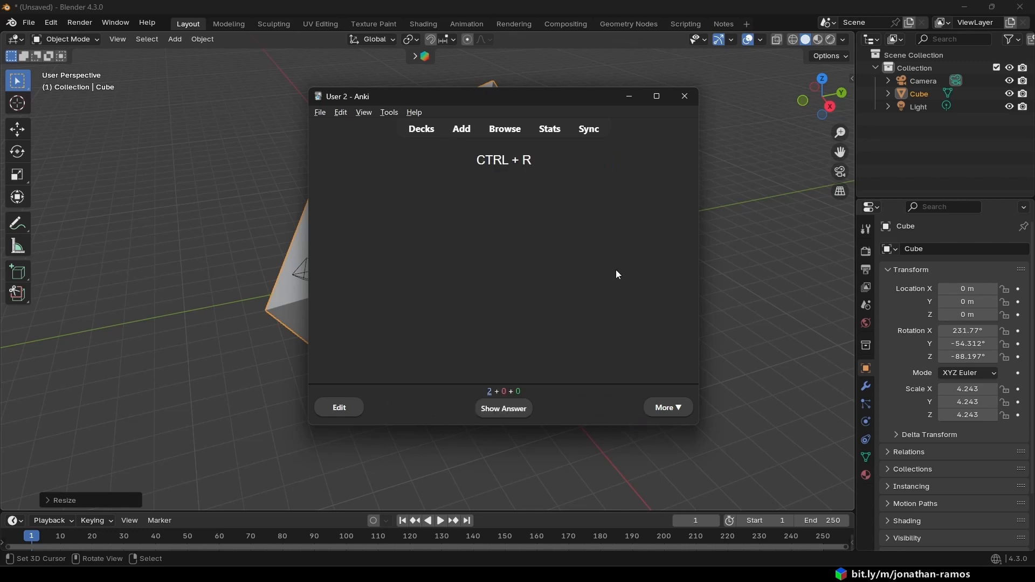
# - Read the CTRL + R card and reveal its answer
pyautogui.moveTo(567, 163); pyautogui.dragTo(377, 171)
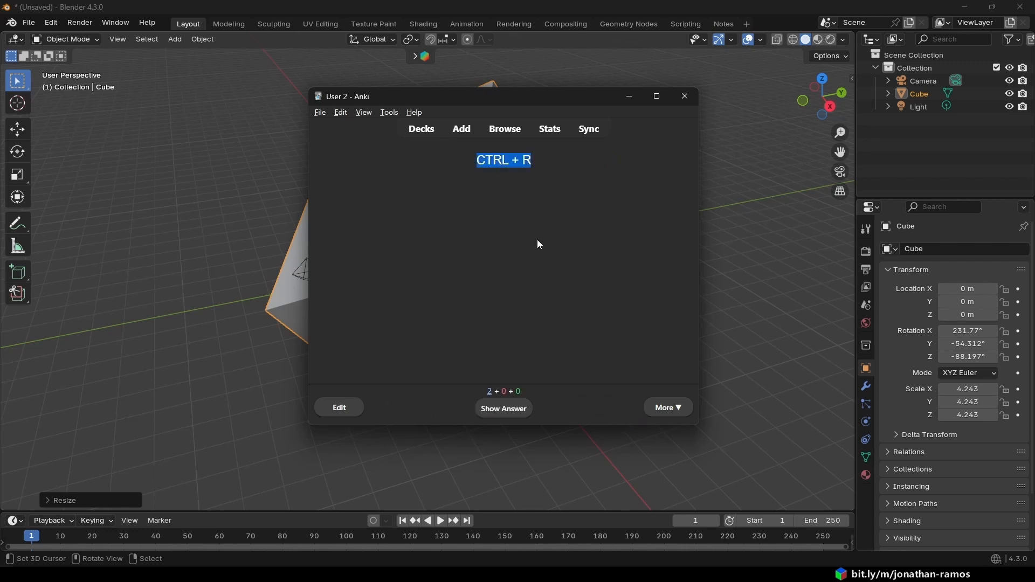
pyautogui.click(562, 264)
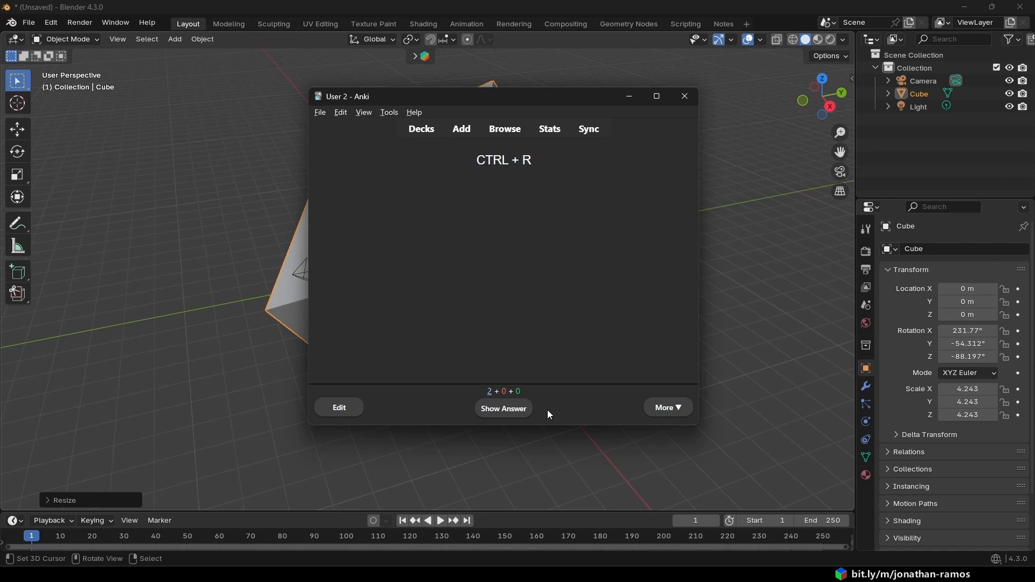
pyautogui.click(526, 409)
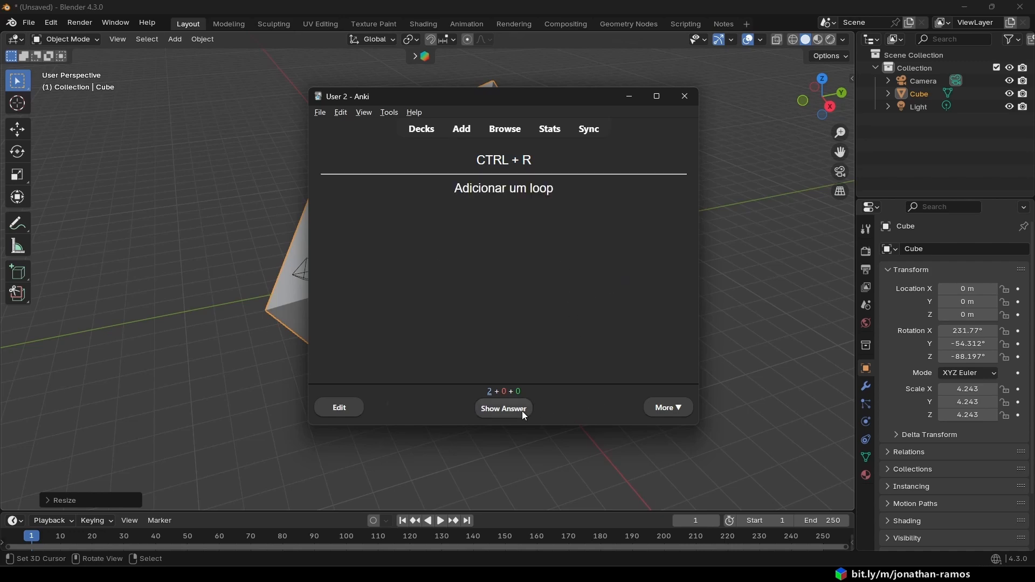
pyautogui.tripleClick(454, 189)
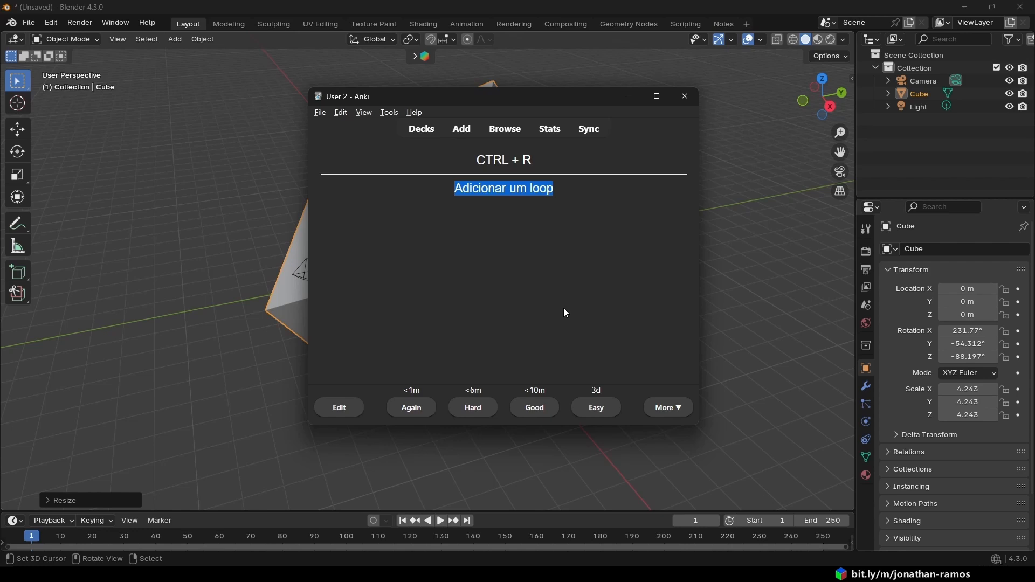
pyautogui.click(537, 159)
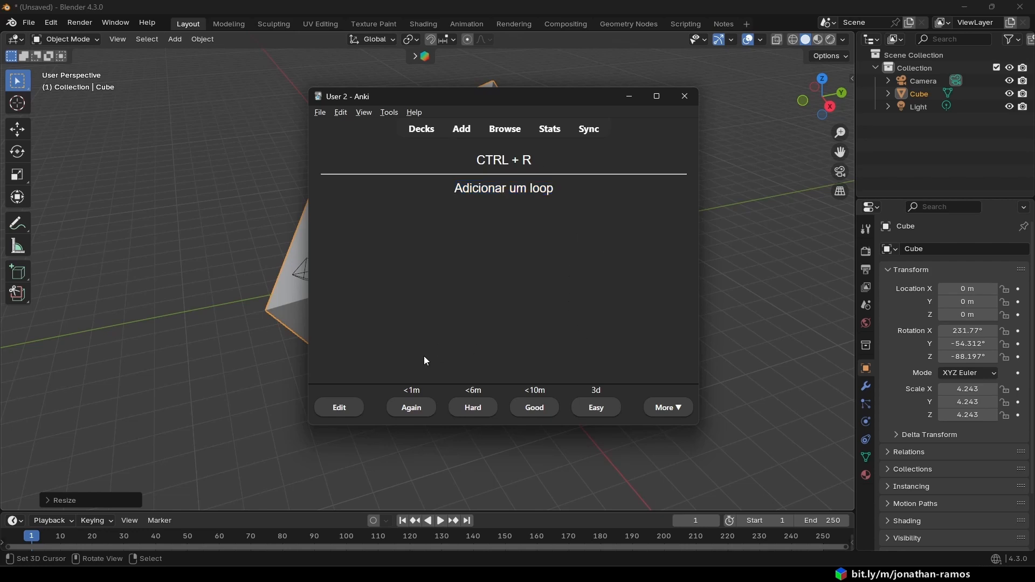
# - Rate the CTRL + R card Again, reveal the answer to the vertices card and rate that one Hard
pyautogui.click(418, 409)
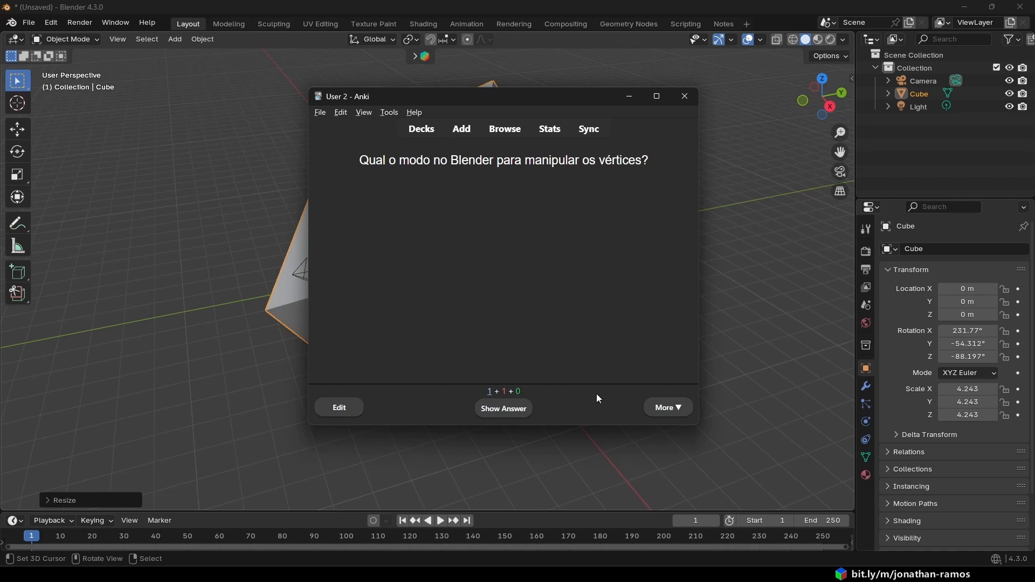
pyautogui.click(507, 406)
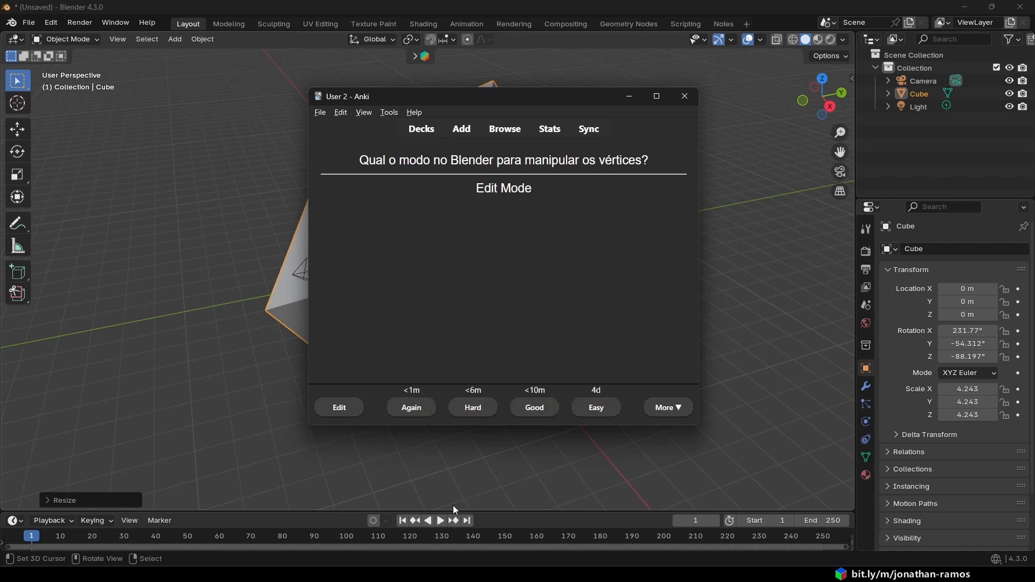
pyautogui.click(483, 410)
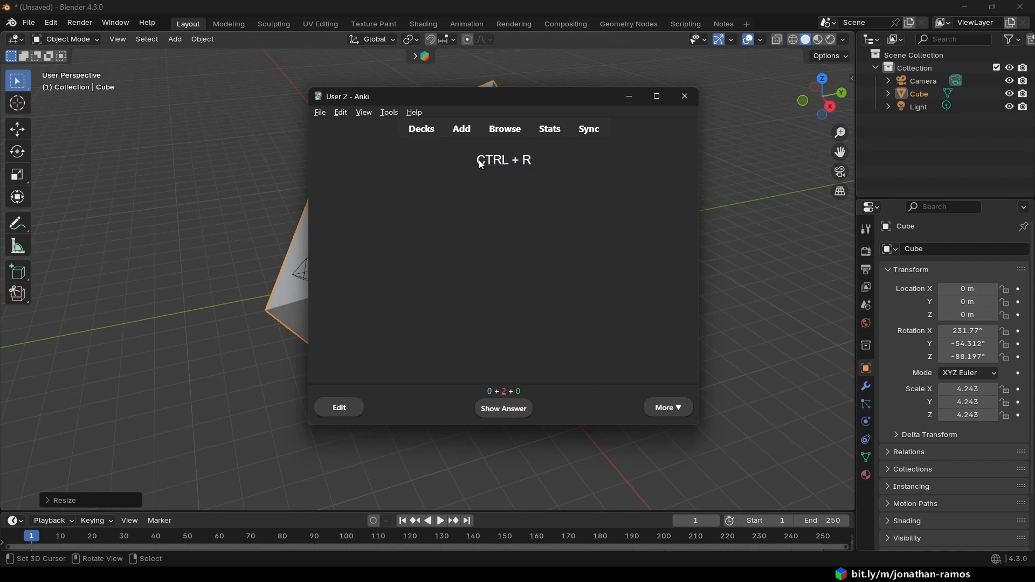
# - Read the repeated CTRL + R card, reveal its answer and rate it Easy
pyautogui.moveTo(478, 161); pyautogui.dragTo(556, 165)
pyautogui.click(506, 410)
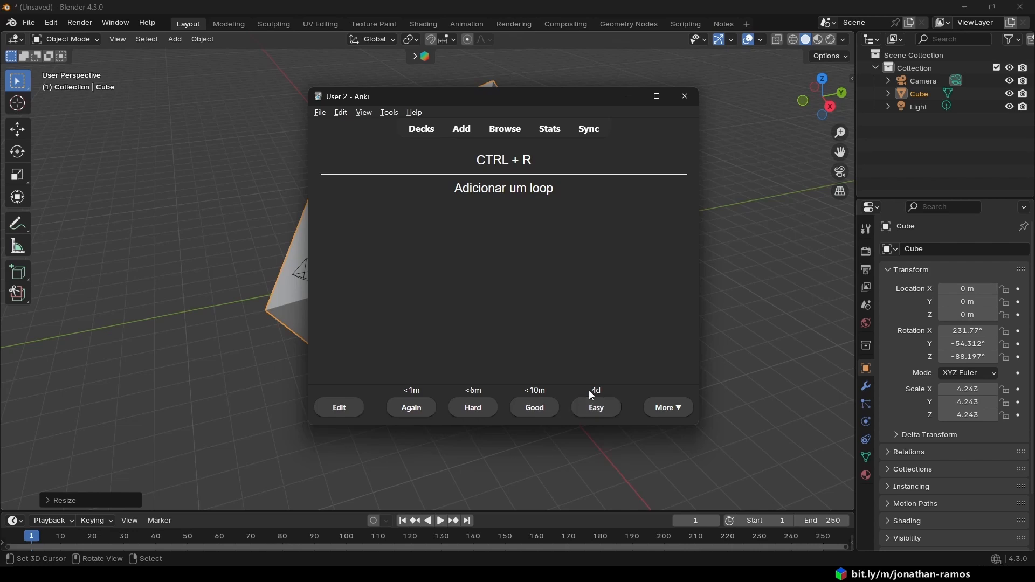
pyautogui.click(599, 409)
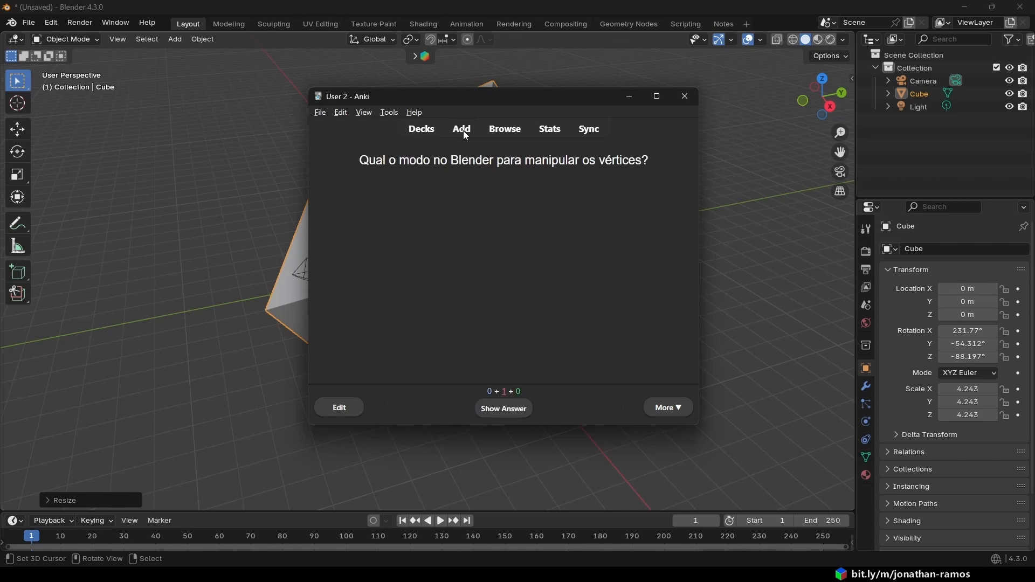
# - Read the vertices question, reveal its Edit Mode answer and rate the card Good each time it appears to finish the deck
pyautogui.moveTo(361, 162)
pyautogui.mouseDown()
pyautogui.moveTo(641, 161)
pyautogui.moveTo(360, 162)
pyautogui.mouseUp()
pyautogui.click(644, 171)
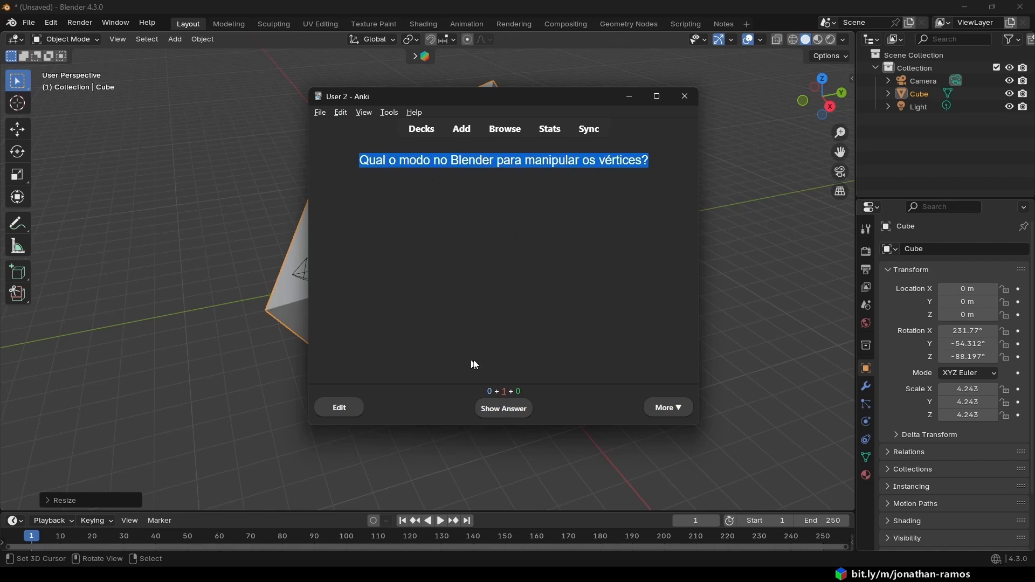
pyautogui.click(515, 411)
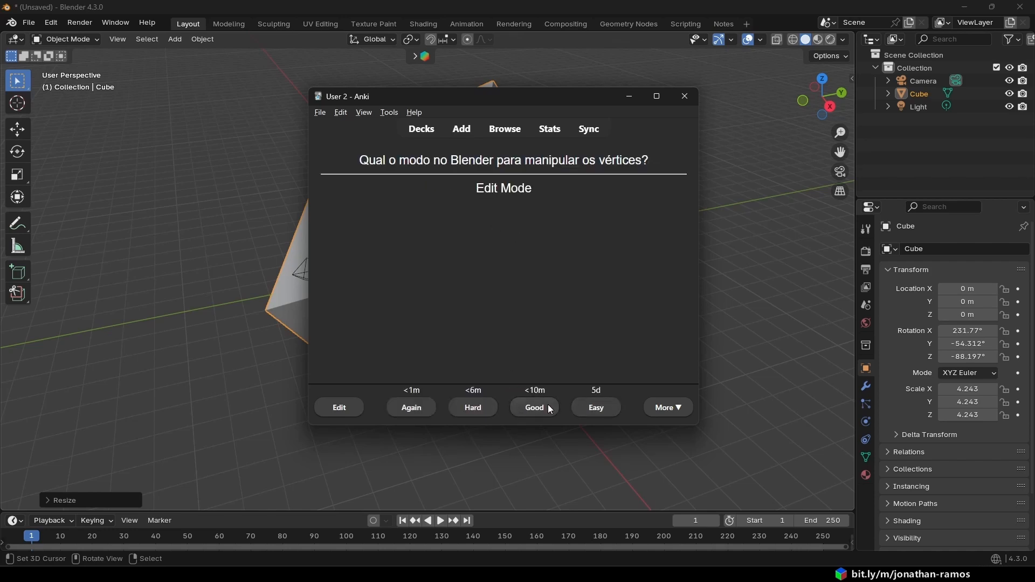
pyautogui.click(549, 409)
pyautogui.click(513, 408)
pyautogui.click(513, 404)
# - Read the deck completion message and return to the list of decks
pyautogui.moveTo(354, 188); pyautogui.dragTo(533, 205)
pyautogui.click(593, 202)
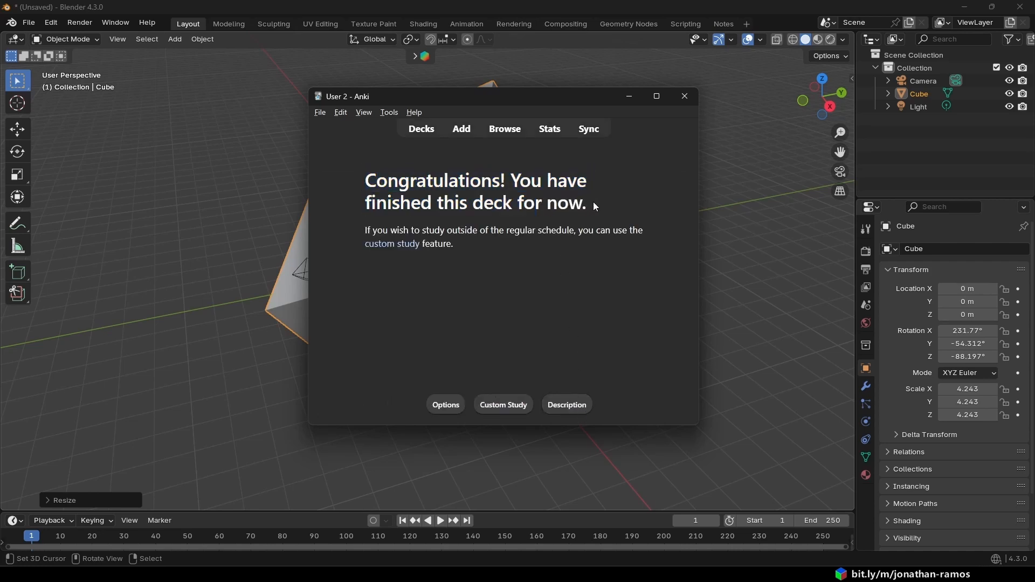
pyautogui.click(421, 131)
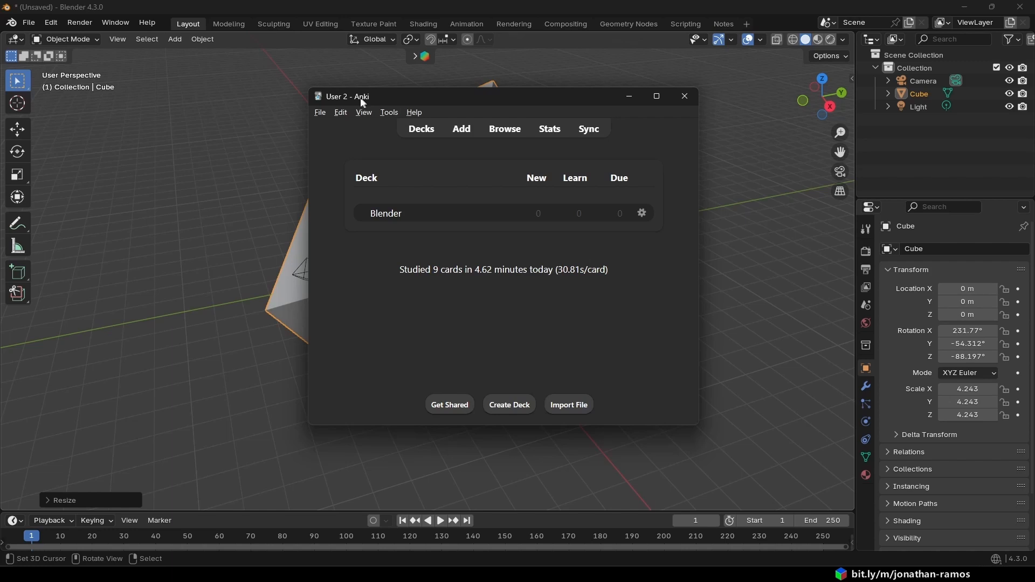
pyautogui.moveTo(495, 105)
pyautogui.mouseDown()
pyautogui.moveTo(542, 123)
pyautogui.moveTo(488, 109)
pyautogui.mouseUp()
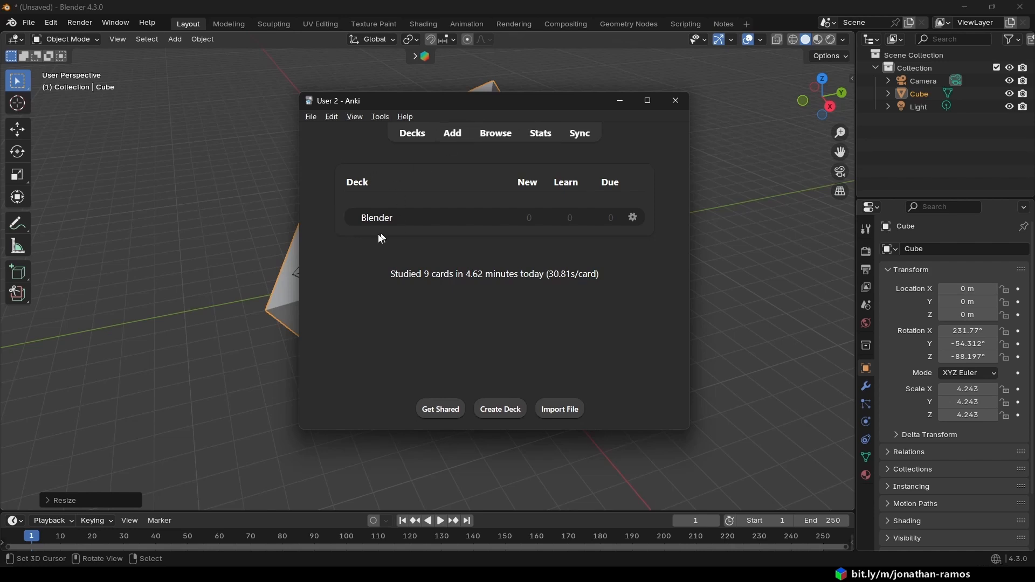
# - Look at the account sign-in required for syncing the collection and dismiss it without signing in
pyautogui.click(586, 140)
pyautogui.moveTo(483, 183); pyautogui.dragTo(485, 163)
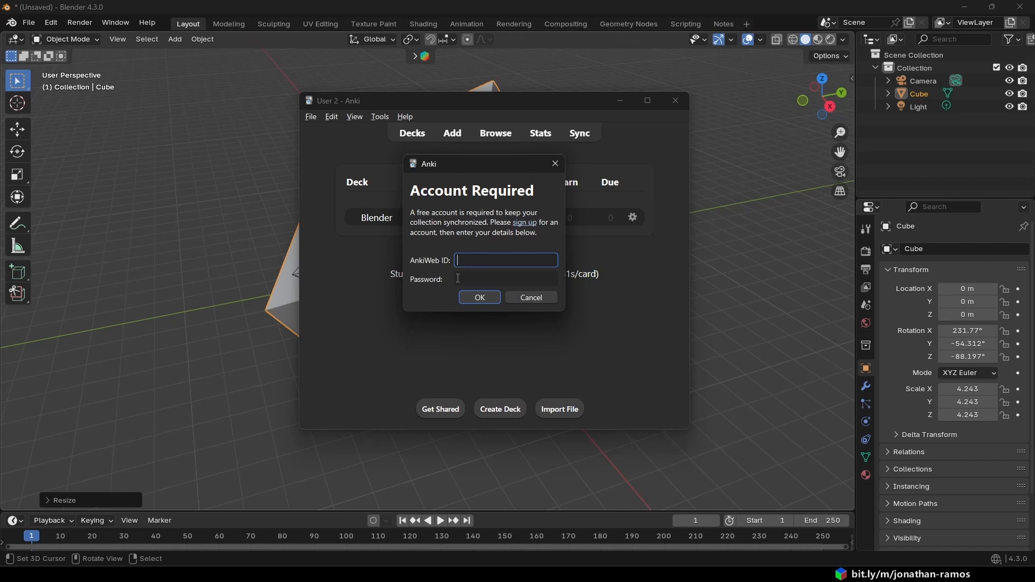
pyautogui.press('Escape')
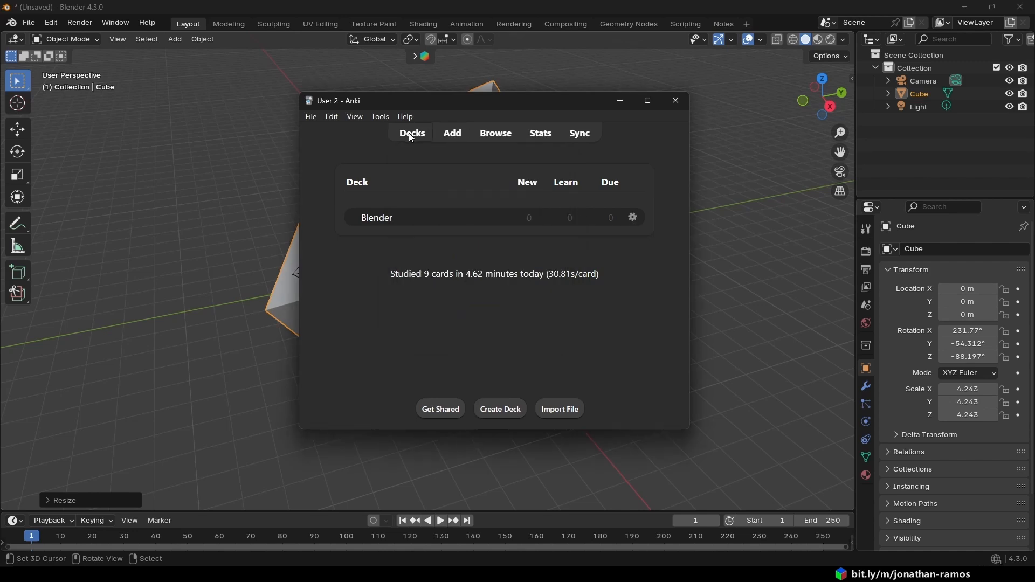
# - Create a second deck named "Blender 2"
pyautogui.click(514, 411)
pyautogui.click(551, 262)
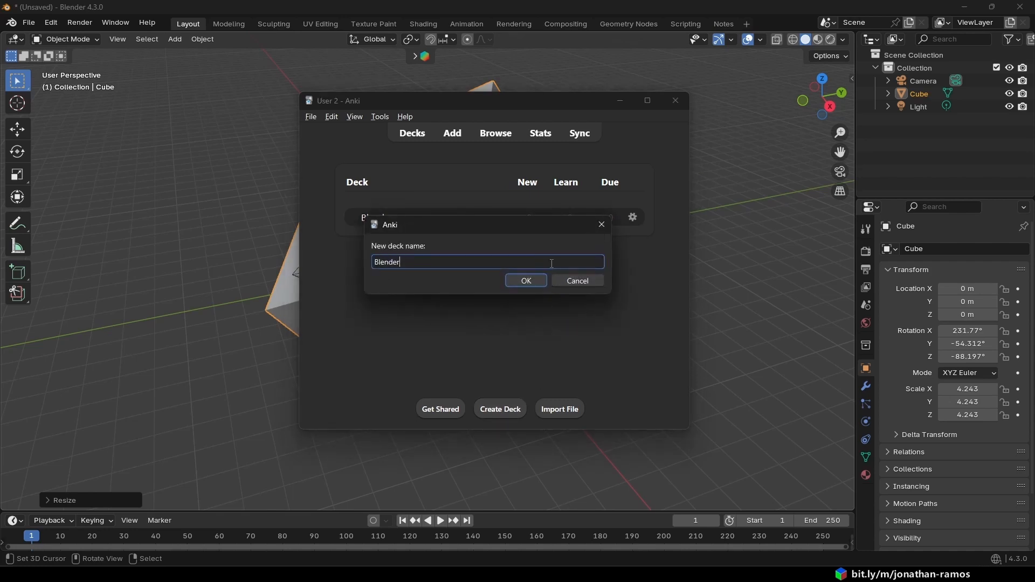
pyautogui.write('2')
pyautogui.click(533, 280)
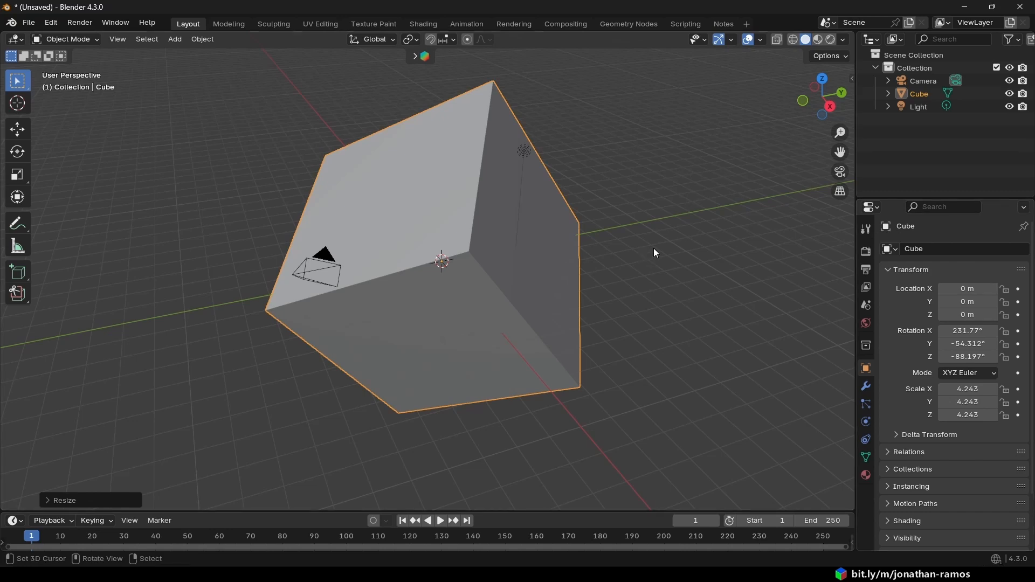
# - Switch from Blender to Anki to view the deck list and minimize the Anki window
pyautogui.moveTo(653, 248); pyautogui.dragTo(631, 257, button='middle')
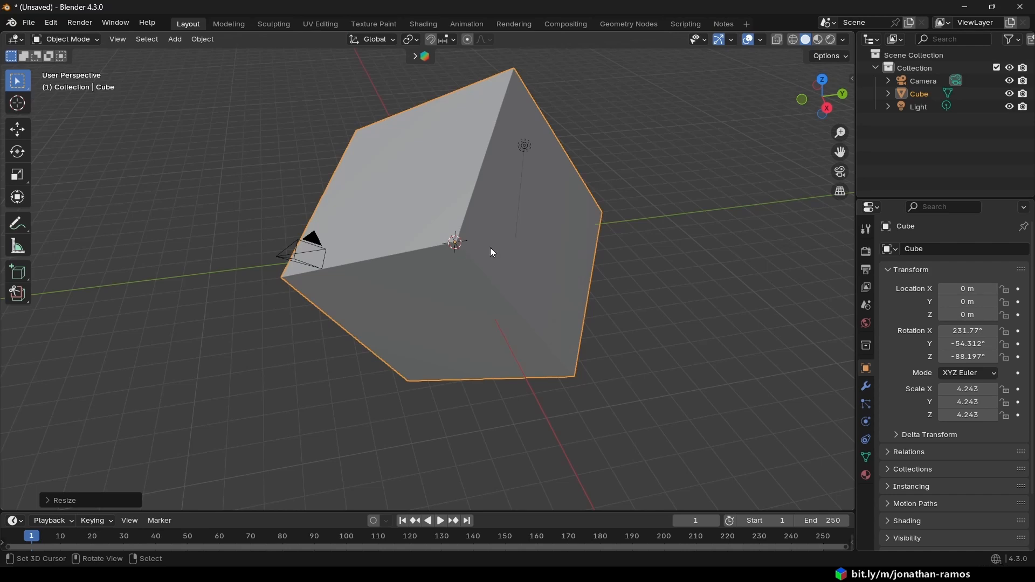
pyautogui.hotkey('alt', 'Tab')
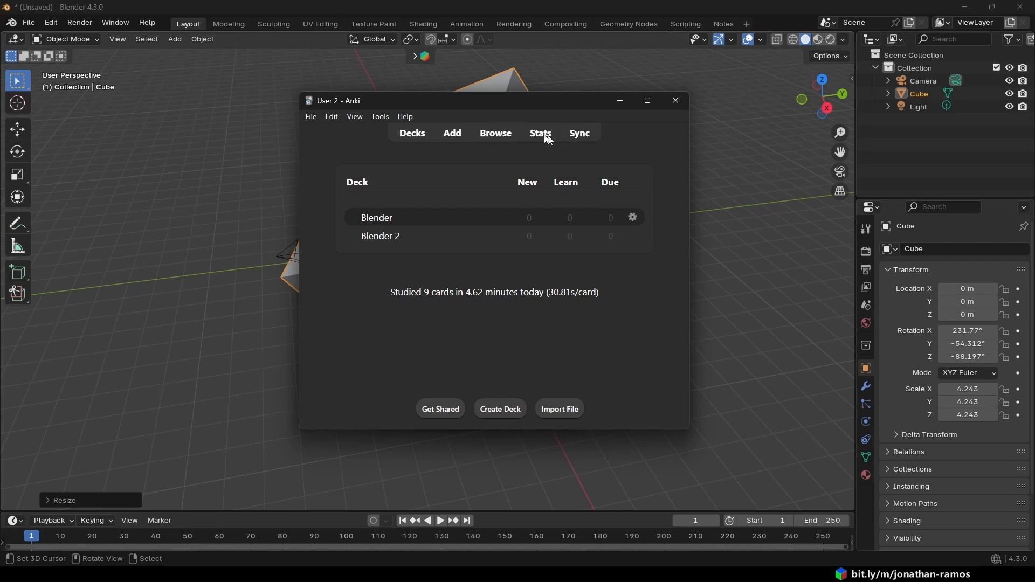
pyautogui.moveTo(503, 106); pyautogui.dragTo(490, 92)
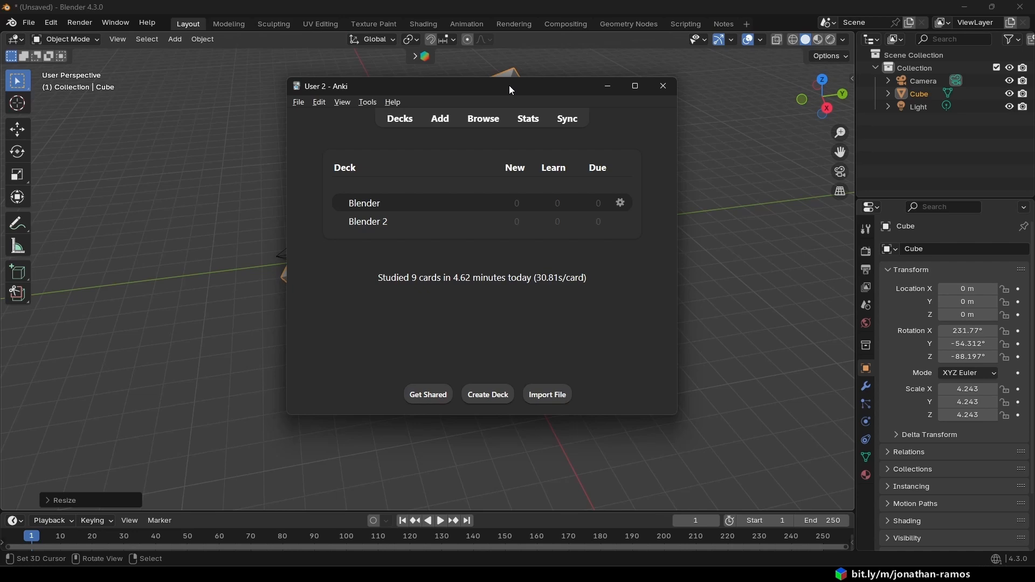
pyautogui.click(610, 85)
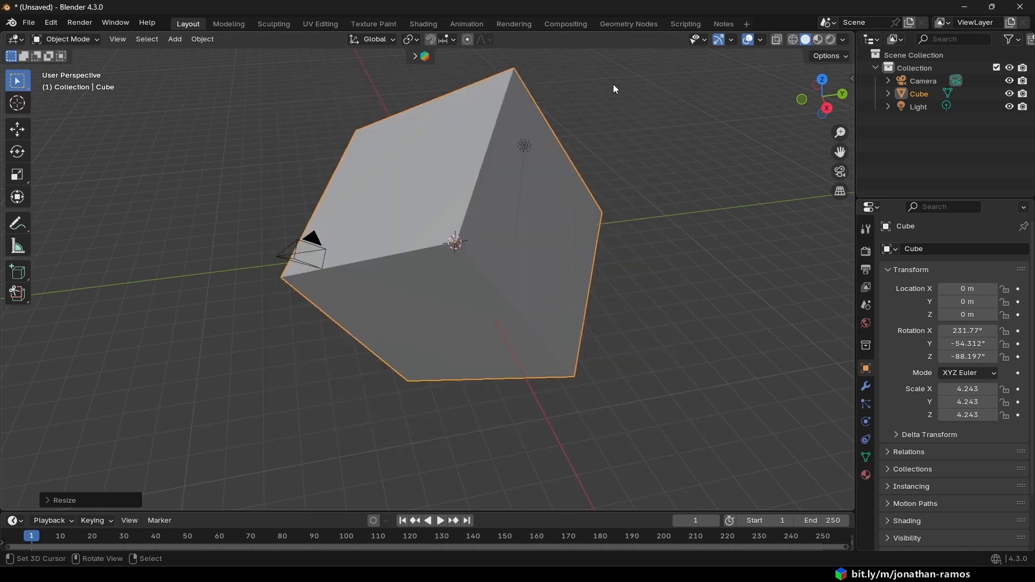